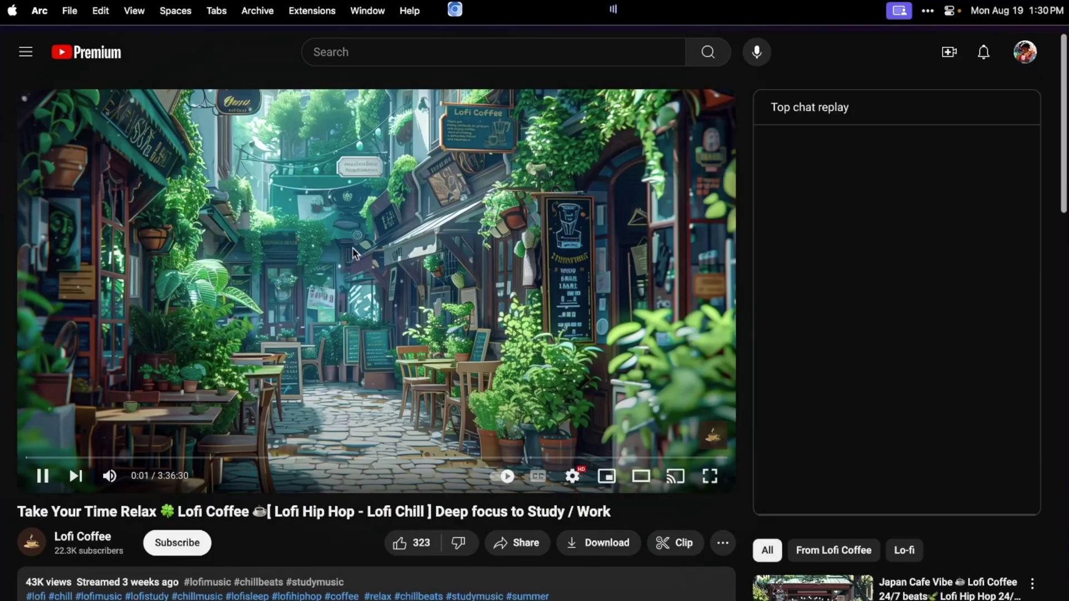
Step: Pause the Lofi Coffee stream replay playing in Arc with the media key
key("space")
mouse_move(382, 6)
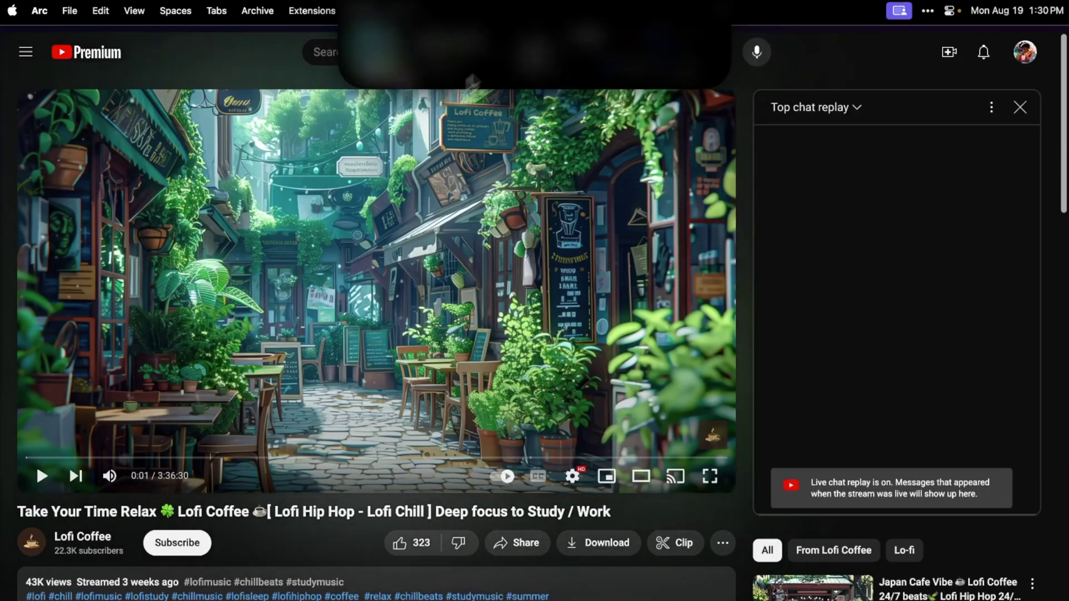
mouse_move(528, 8)
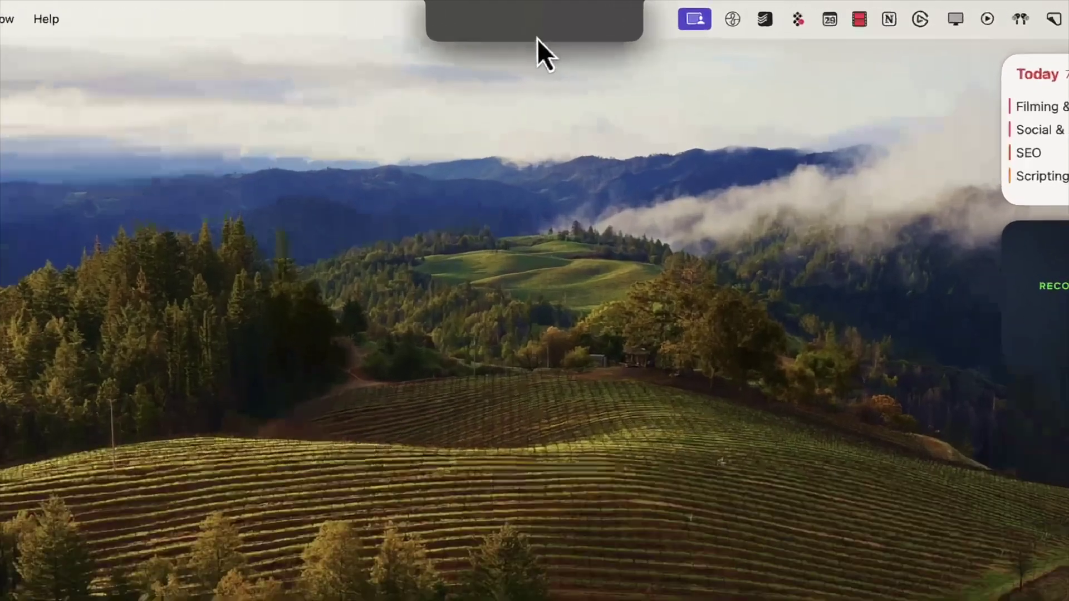
Step: Set the Live Activities inactivity timeout to 7 seconds and glance at Customize activities
mouse_move(535, 17)
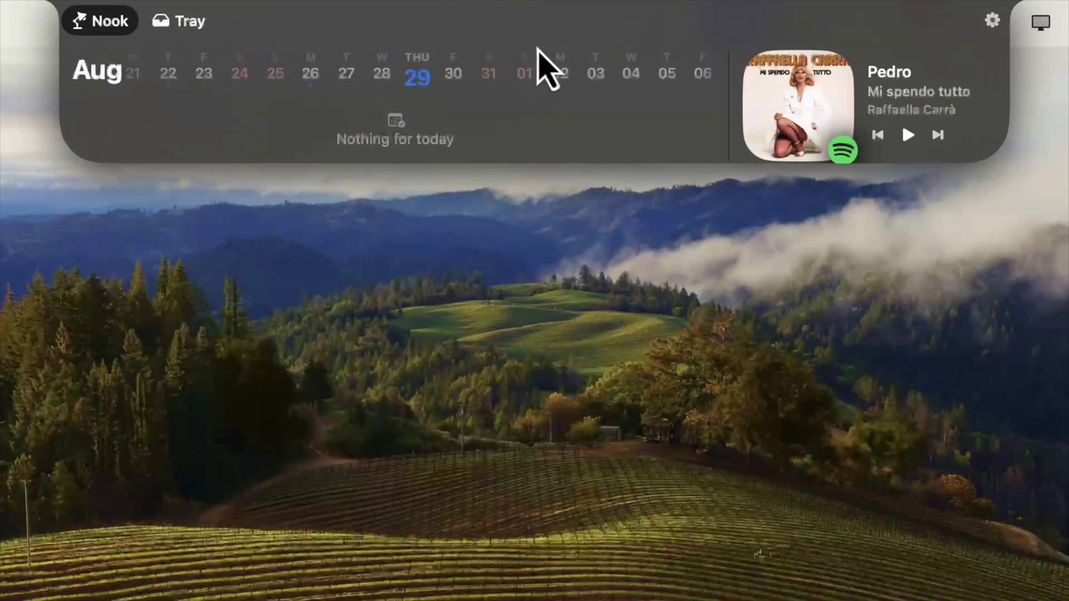
mouse_move(544, 36)
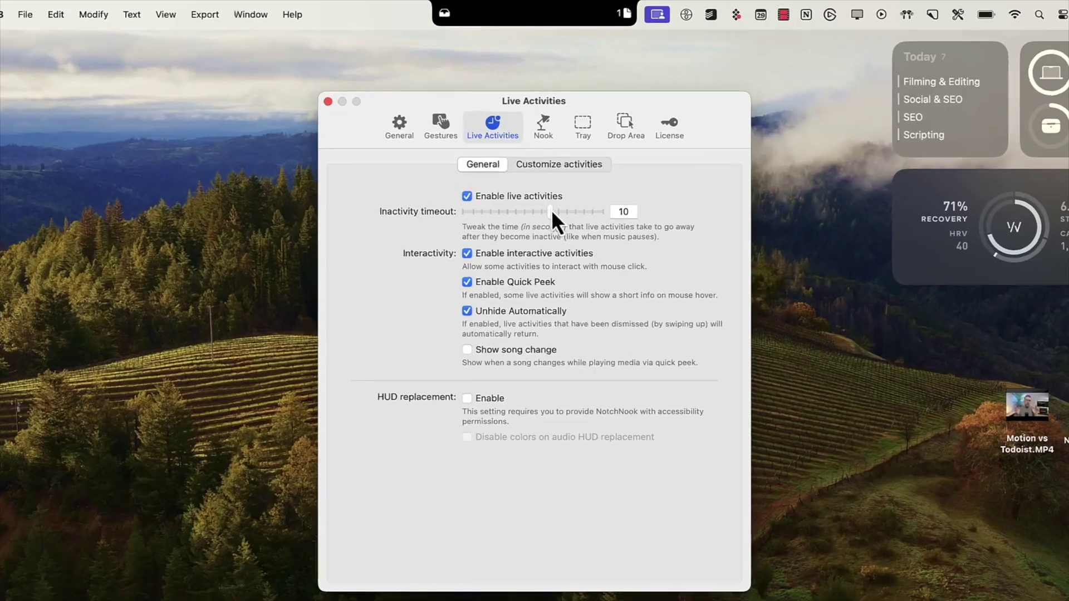
left_click_drag(554, 219, 522, 215)
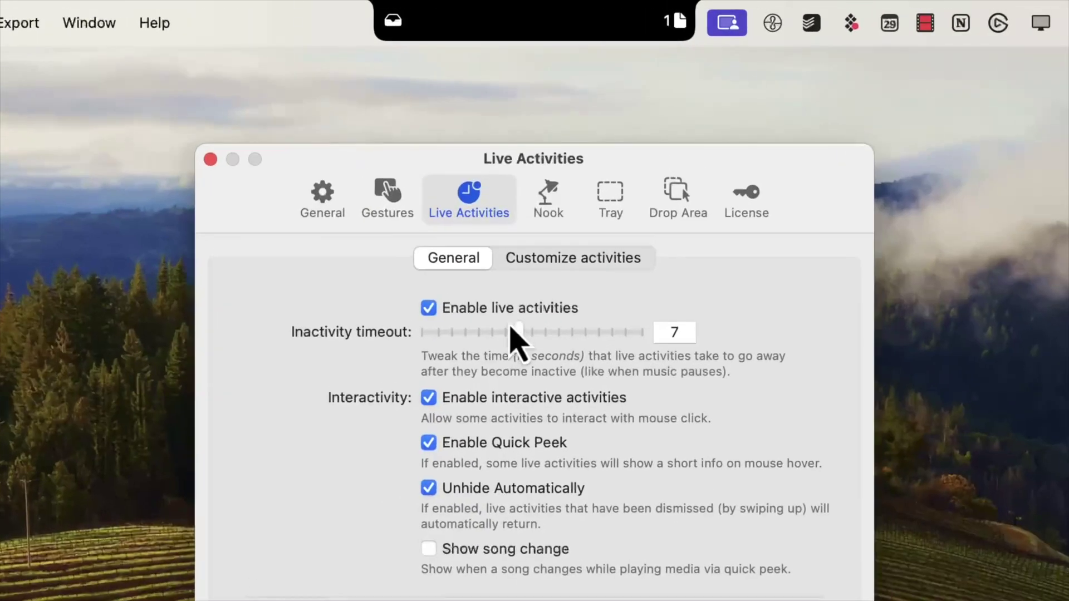
left_click(543, 273)
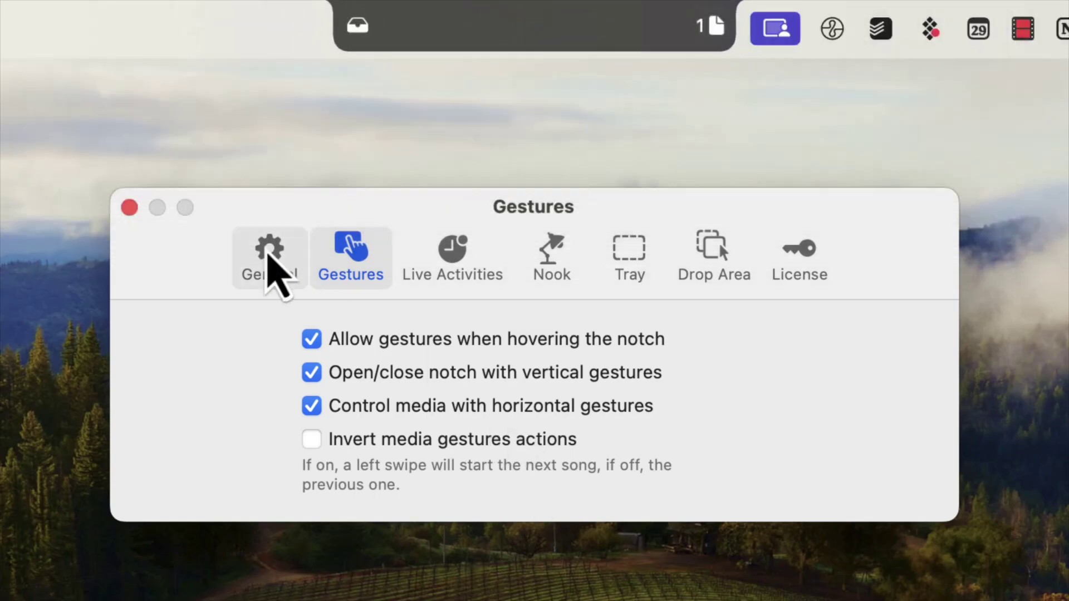
Step: Uncheck 'Transluscent notch background (experimental)' in General settings and reveal the notch's file Tray
left_click(272, 260)
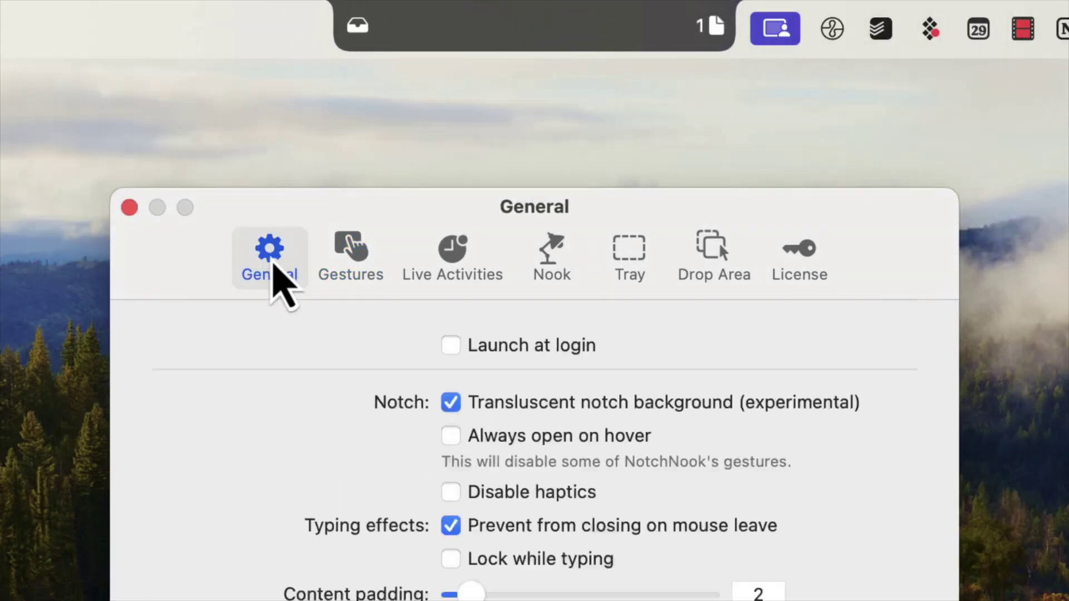
left_click(451, 396)
left_click(524, 27)
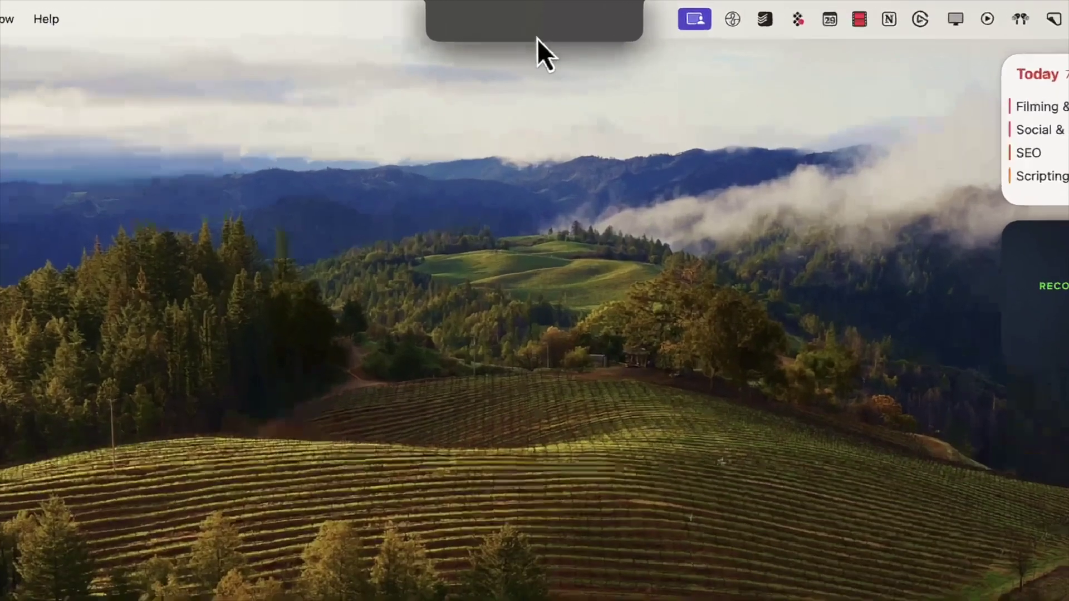
mouse_move(537, 19)
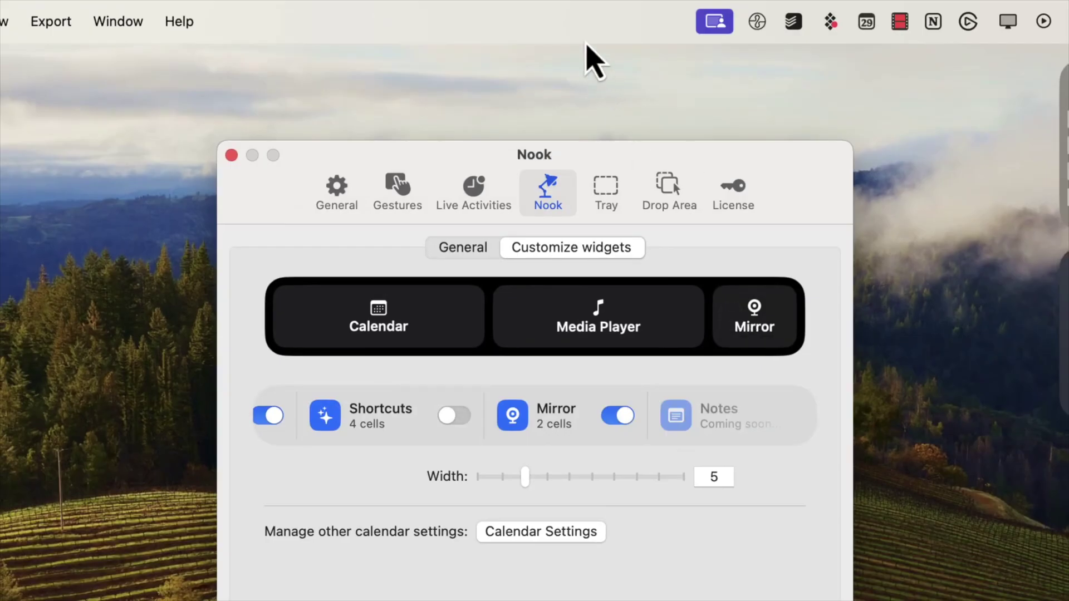
mouse_move(577, 43)
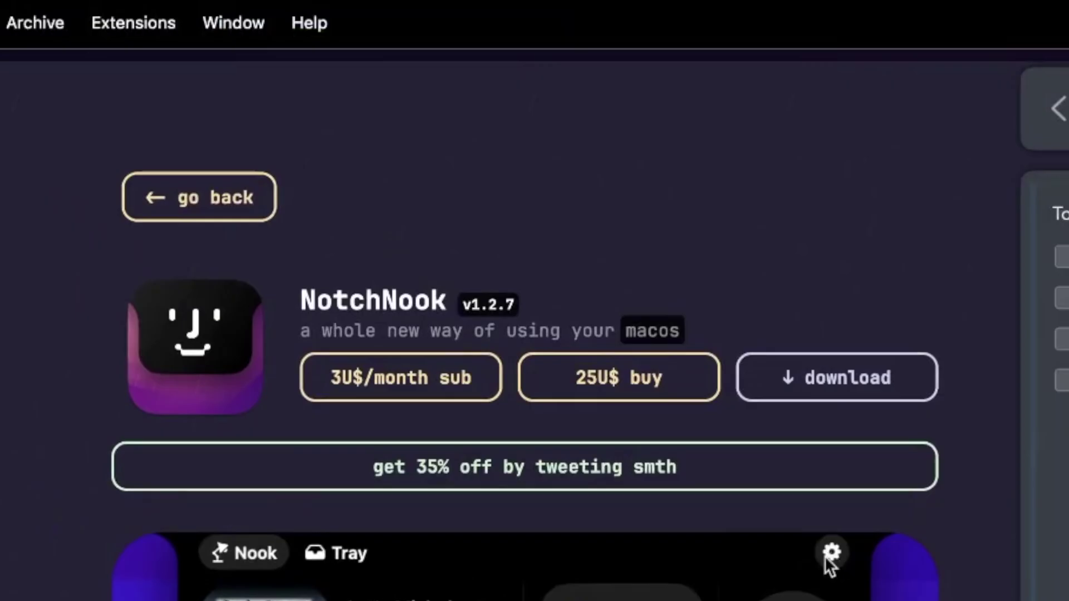
mouse_move(451, 12)
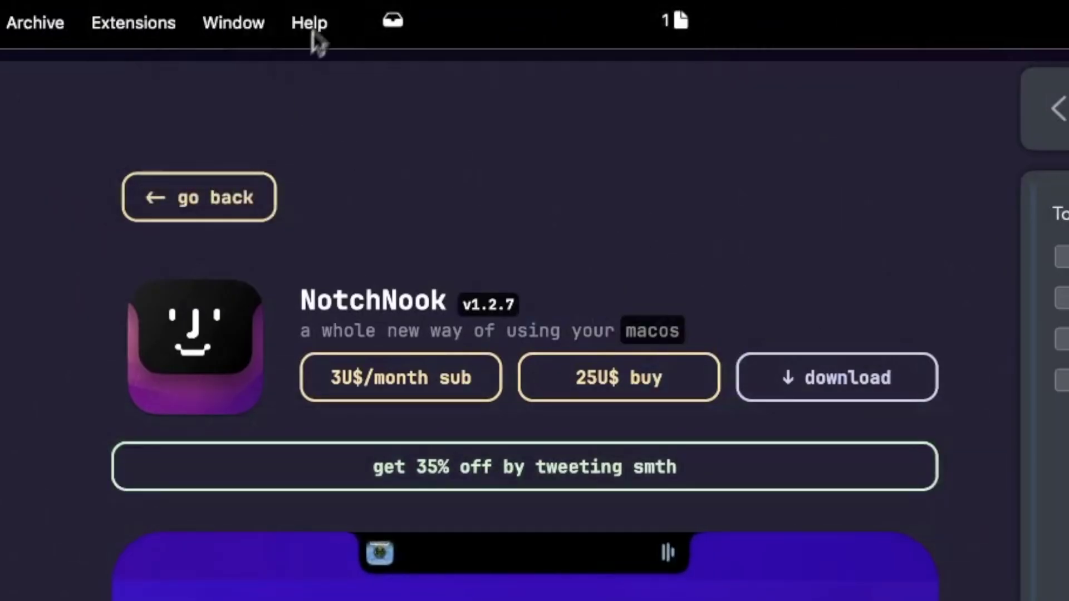
Step: Drop the tray's image file into the note in place of the link
mouse_move(405, 32)
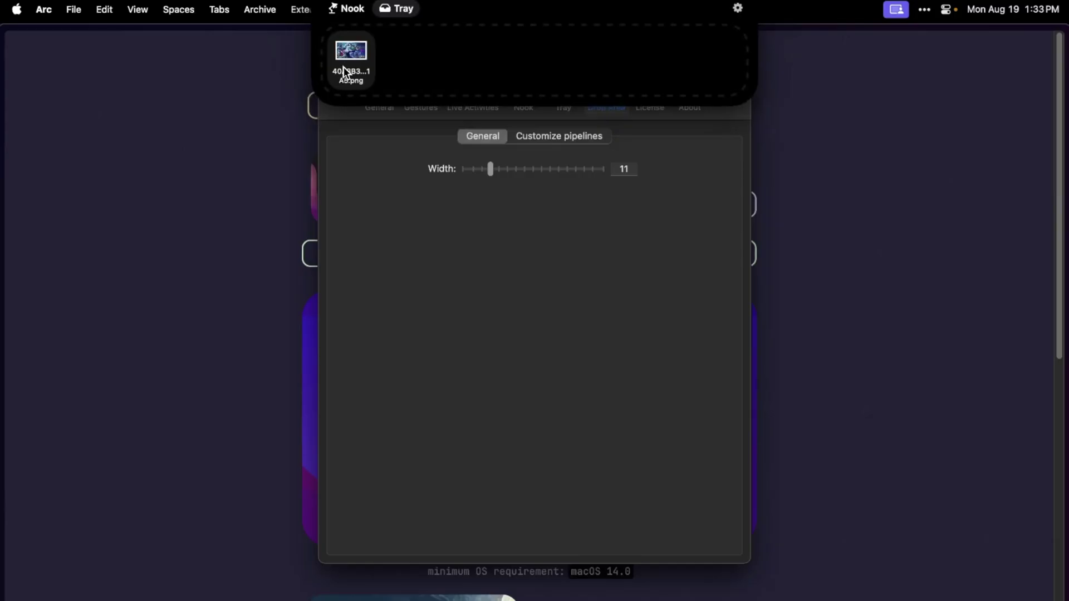
left_click_drag(61, 301, 985, 256)
left_click_drag(950, 156, 965, 187)
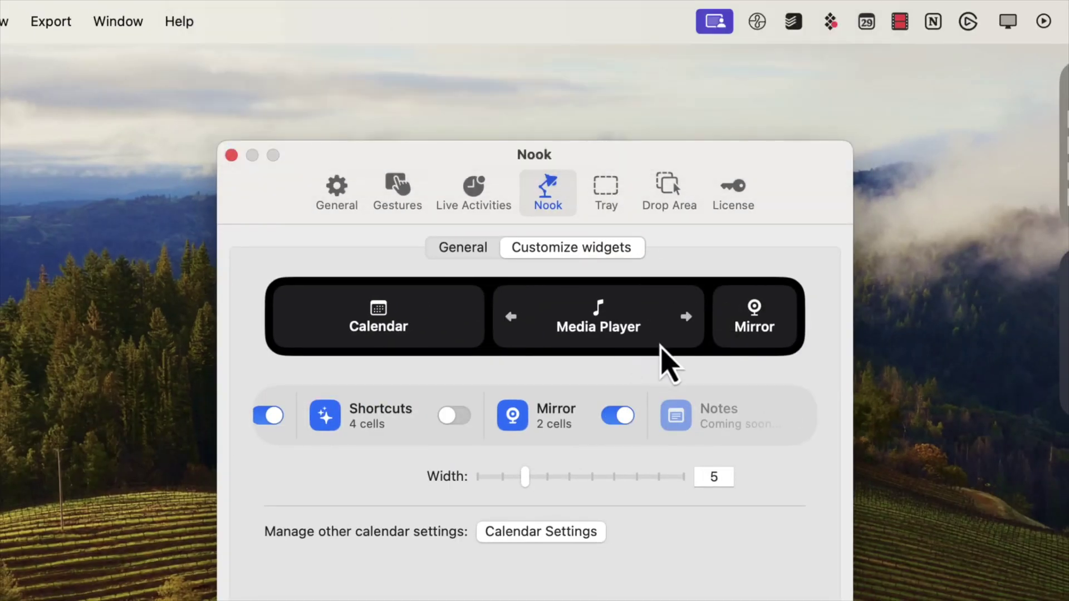
Step: Inspect the Calendar, Media Player and Shortcuts widget options, then view Gestures settings
left_click(540, 535)
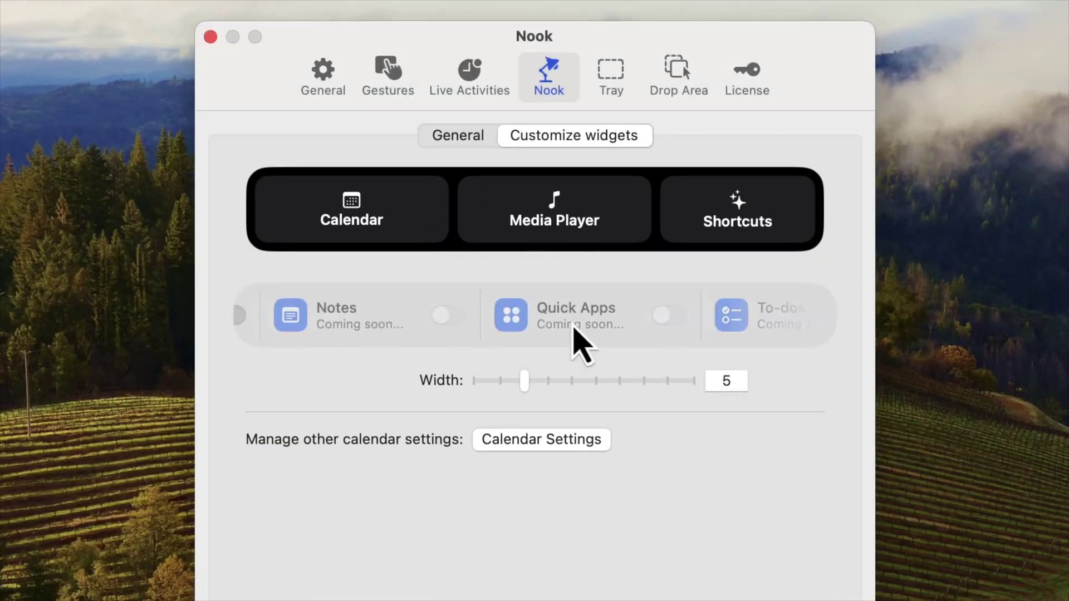
scroll(563, 426, "right", 3)
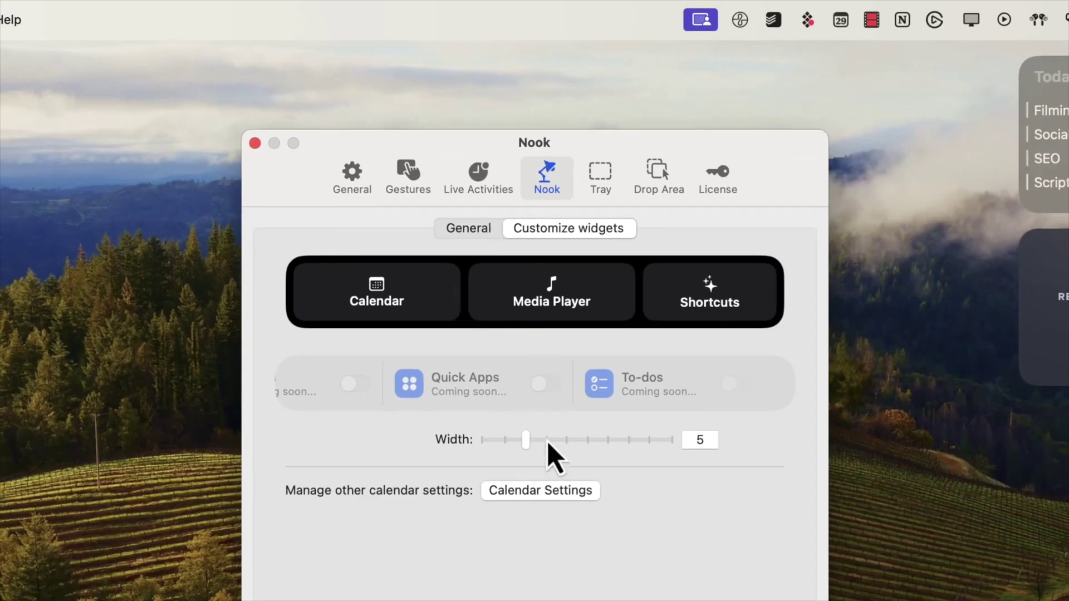
scroll(434, 384, "left", 3)
left_click(424, 378)
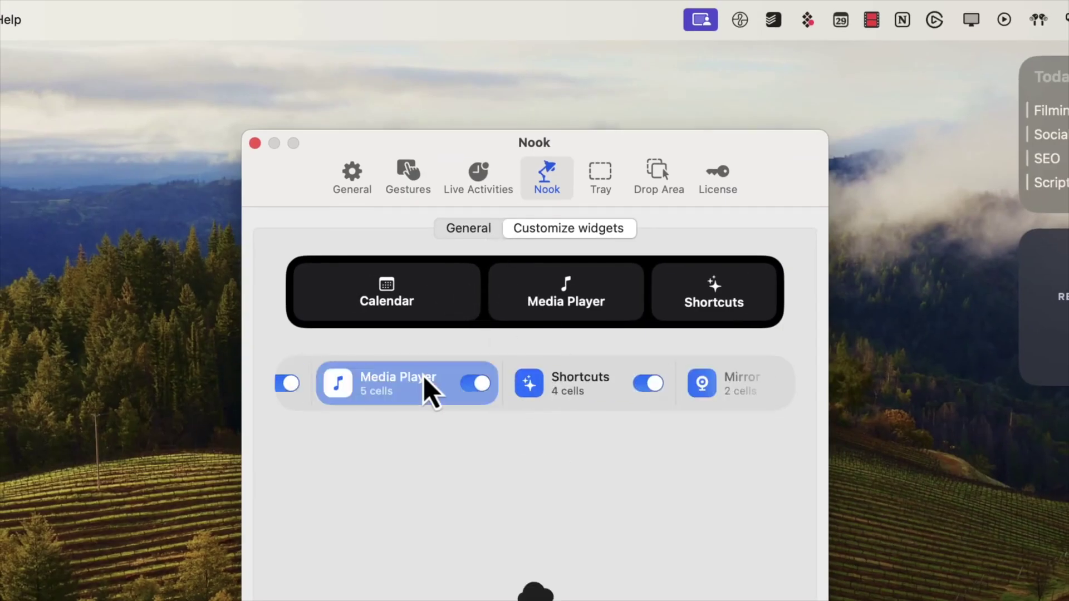
left_click(557, 384)
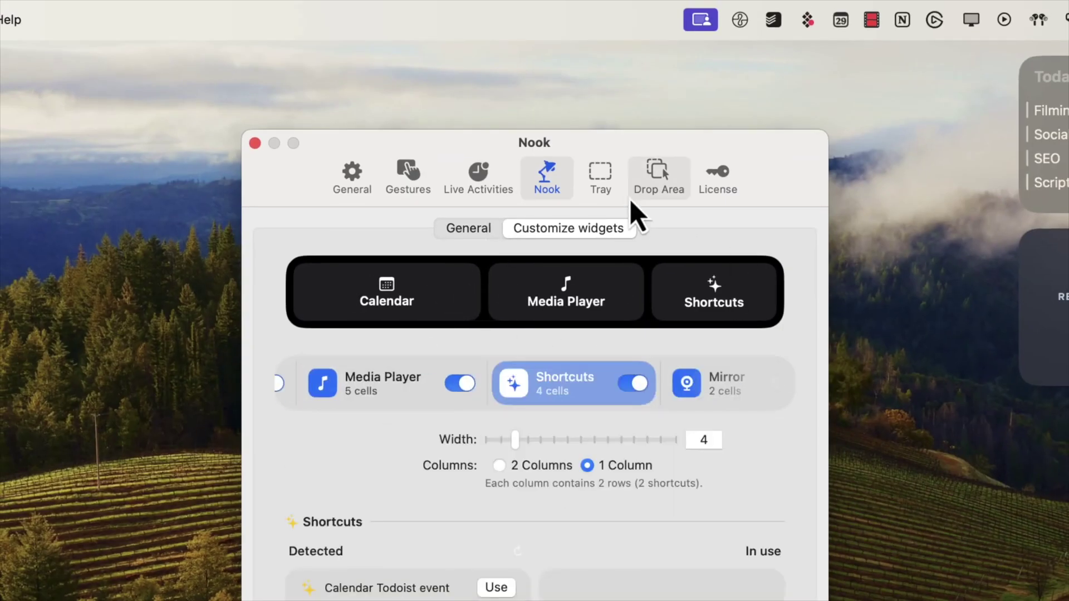
mouse_move(590, 99)
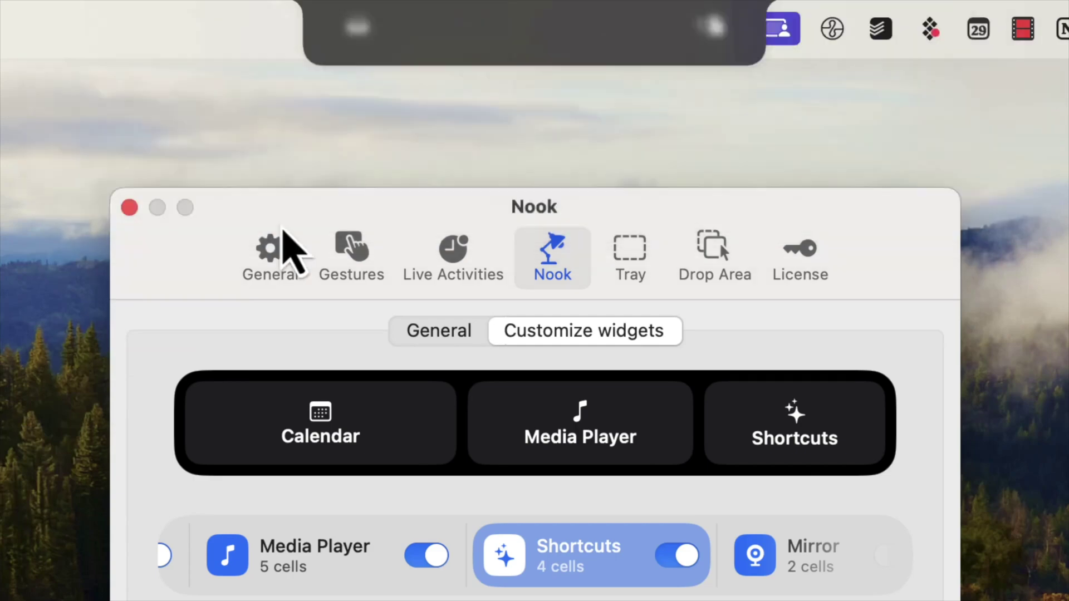
left_click(352, 250)
mouse_move(512, 34)
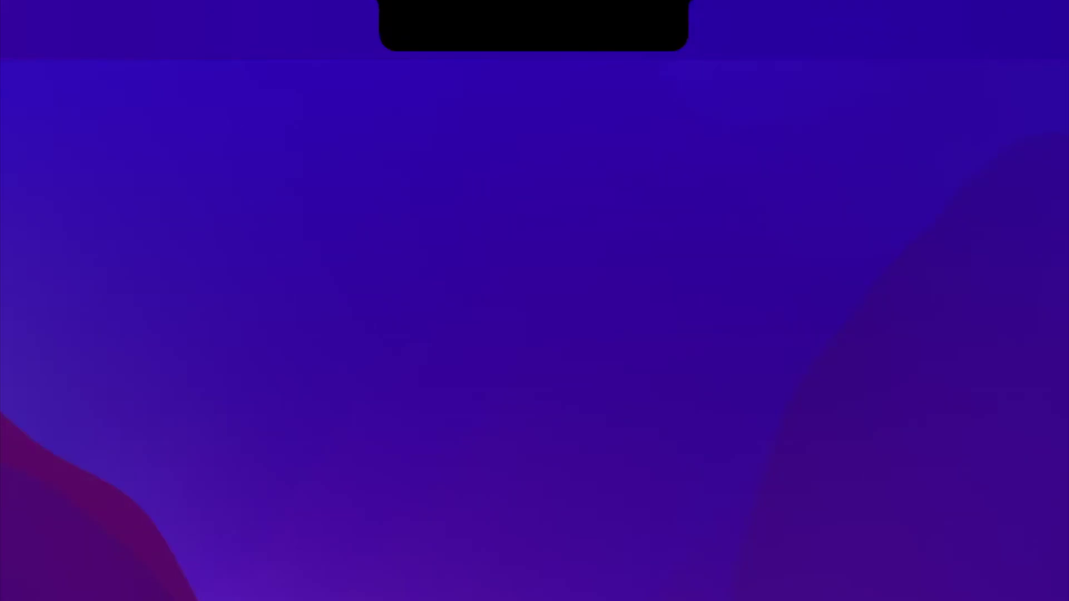
Step: Skip to the next track and move a wallpaper file via the tray onto oceano-api
mouse_move(526, 22)
left_click(353, 33)
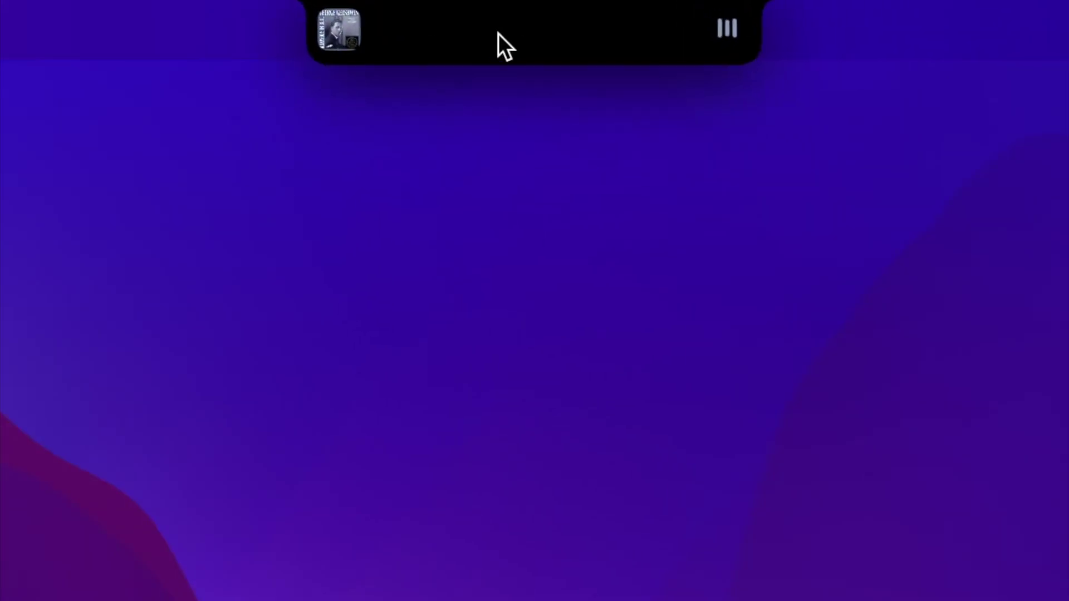
left_click(499, 35)
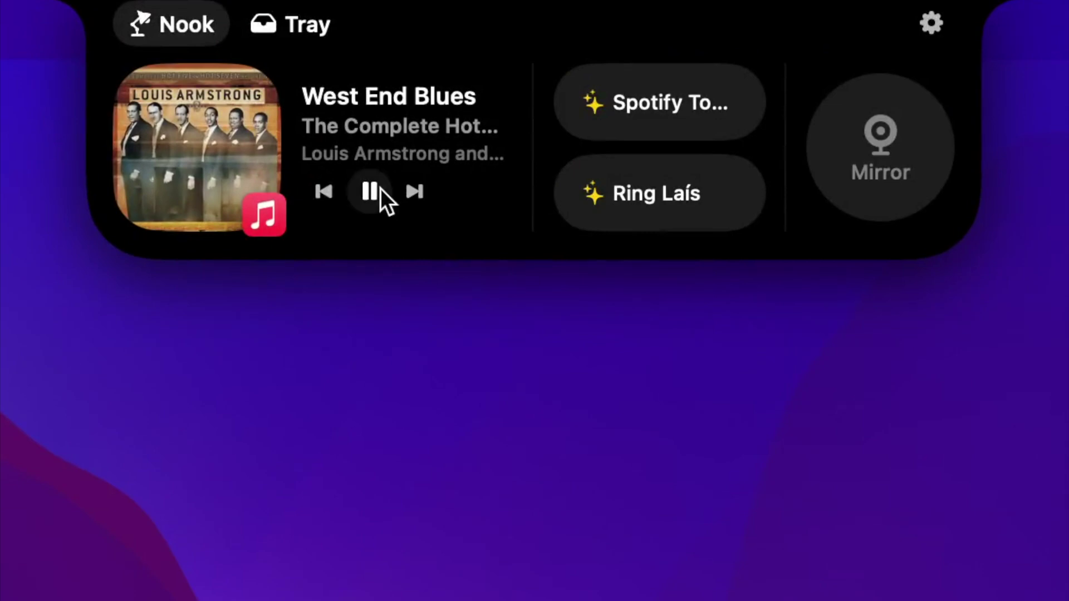
left_click(417, 191)
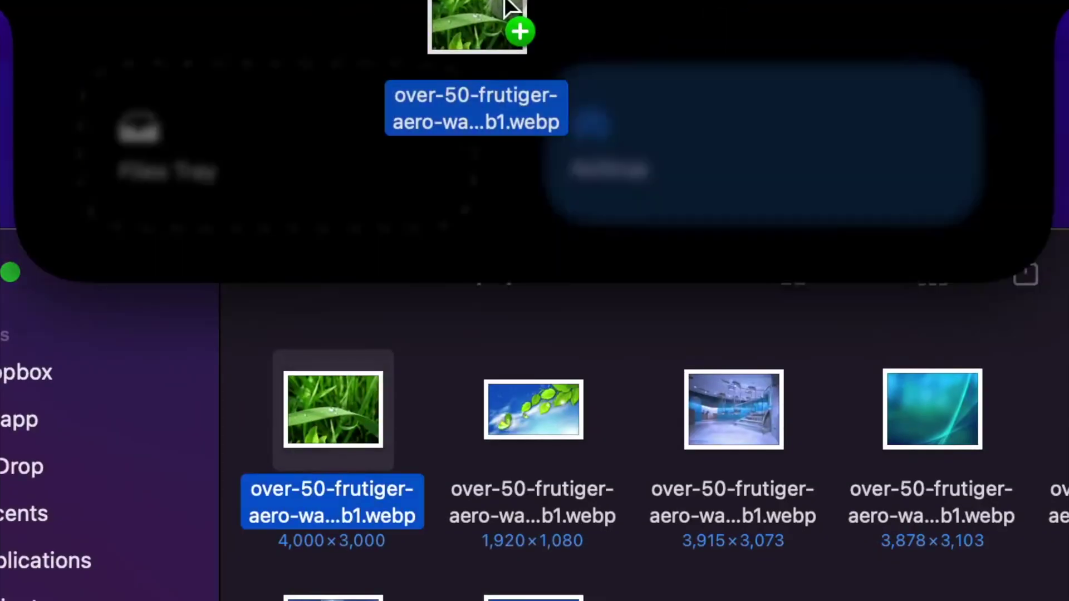
left_click_drag(517, 28, 501, 111)
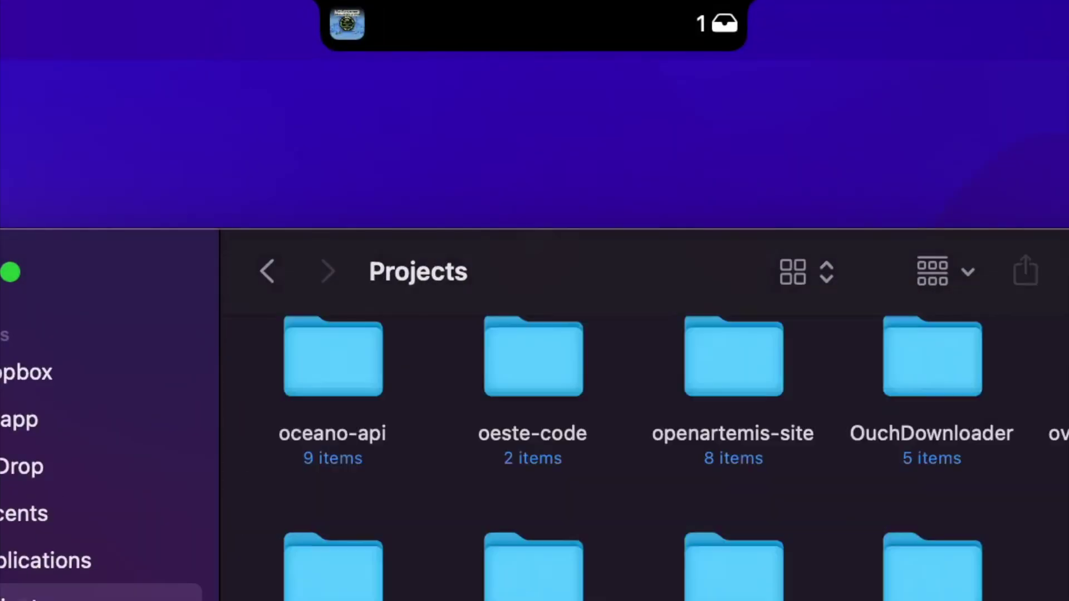
left_click_drag(501, 83, 372, 375)
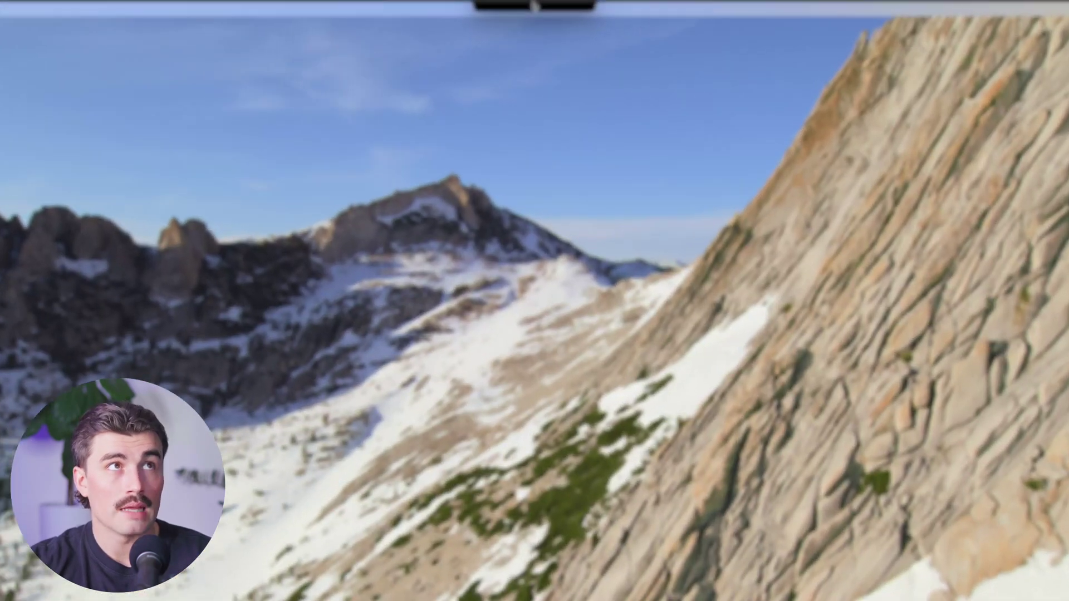
Step: Pause Yam Yam and skip ahead to Wings' 'Let 'Em In - 2014 Remaster'
left_click(531, 4)
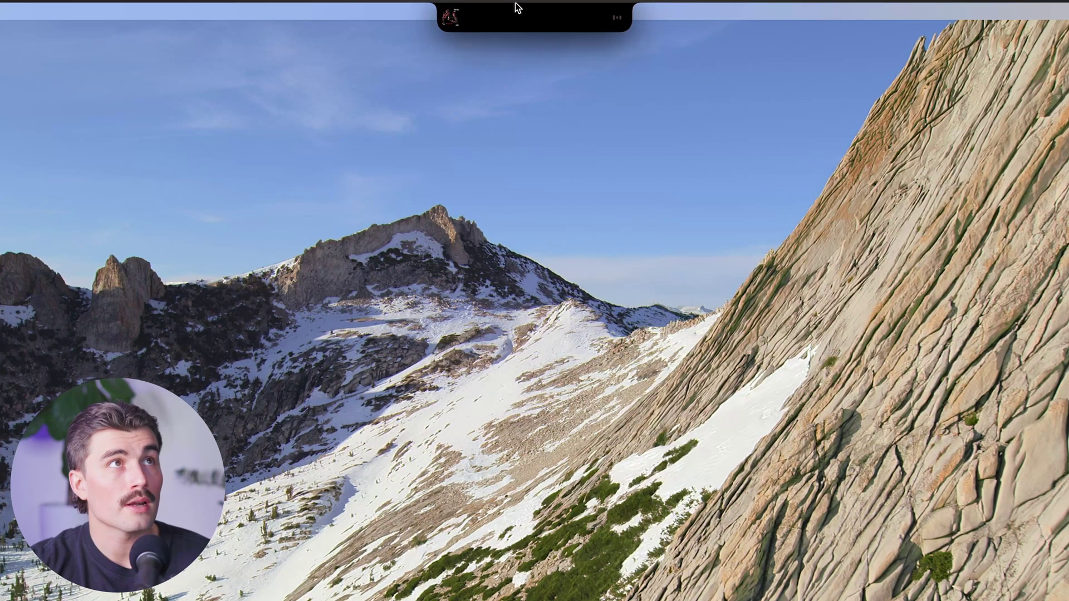
mouse_move(515, 8)
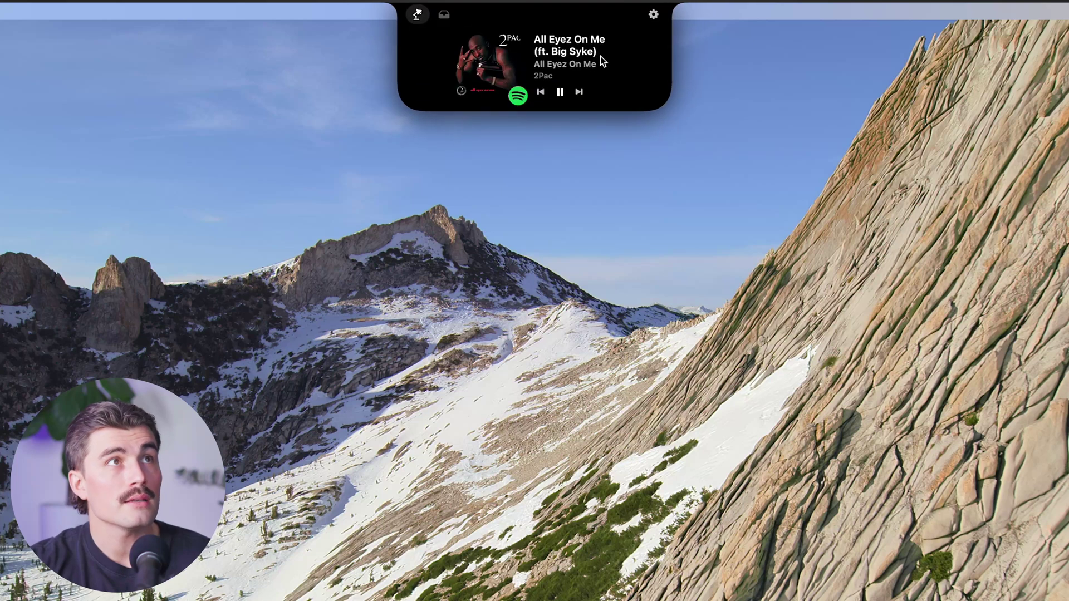
left_click(582, 93)
left_click(562, 87)
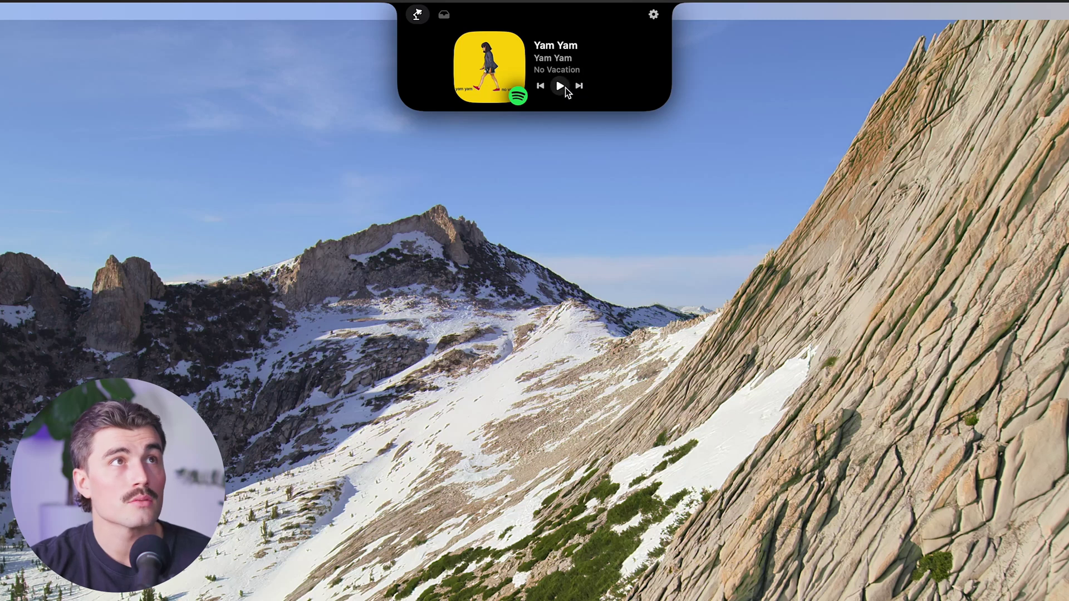
left_click(579, 87)
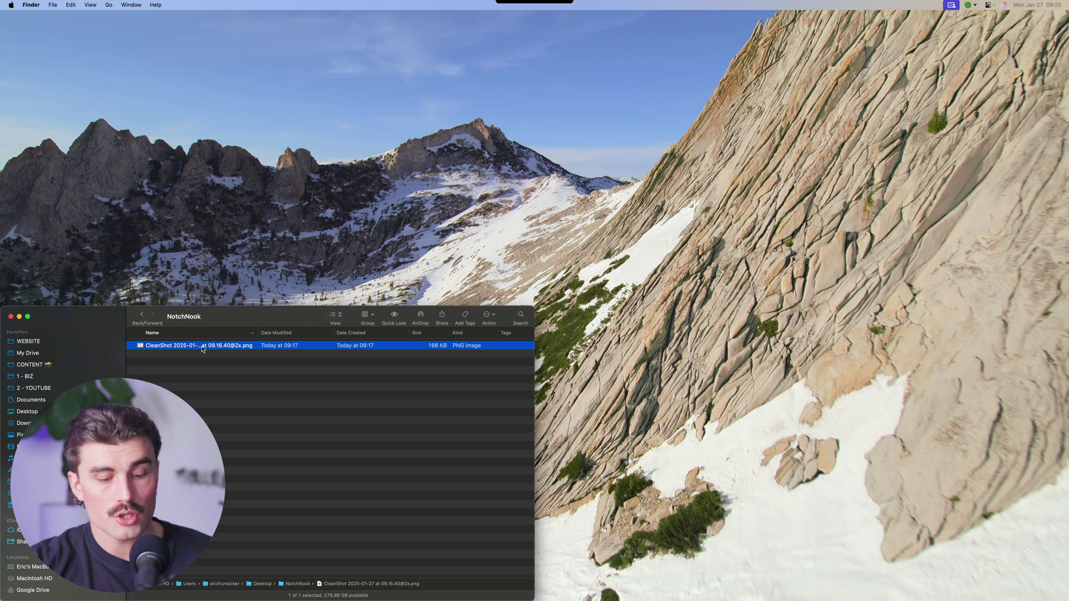
Step: Quick Look the CleanShot PNG and drop it into the notch's Files Tray
key("space")
key("space")
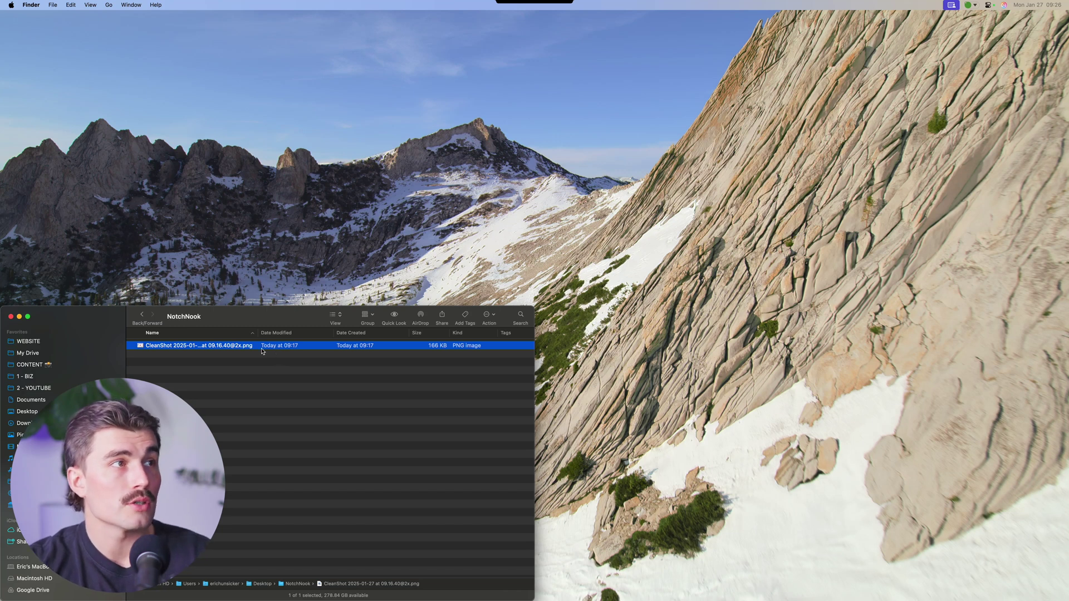
left_click_drag(185, 349, 591, 79)
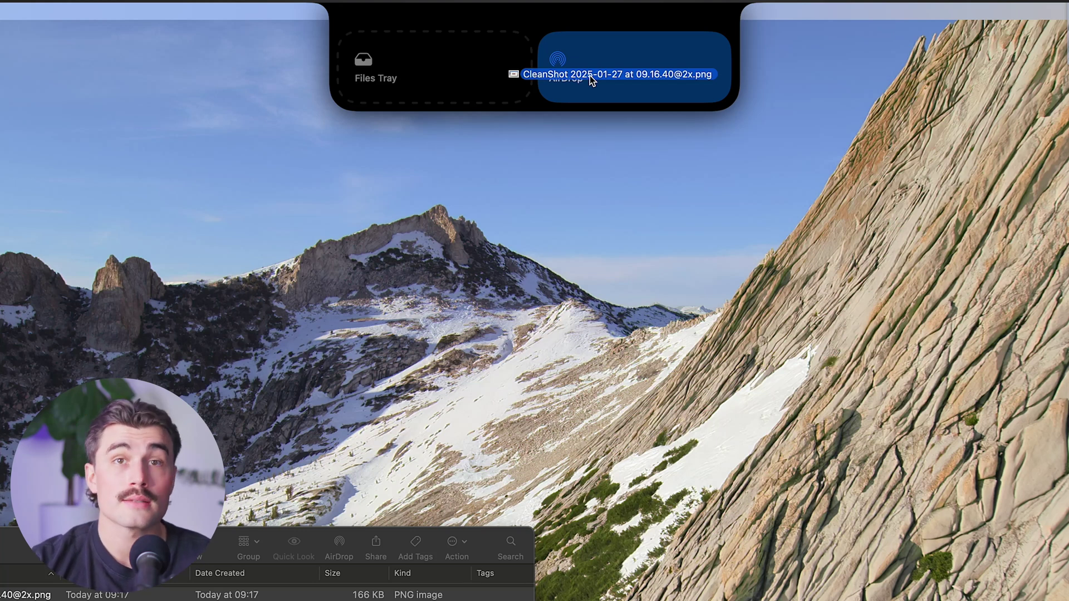
left_click_drag(590, 75, 422, 67)
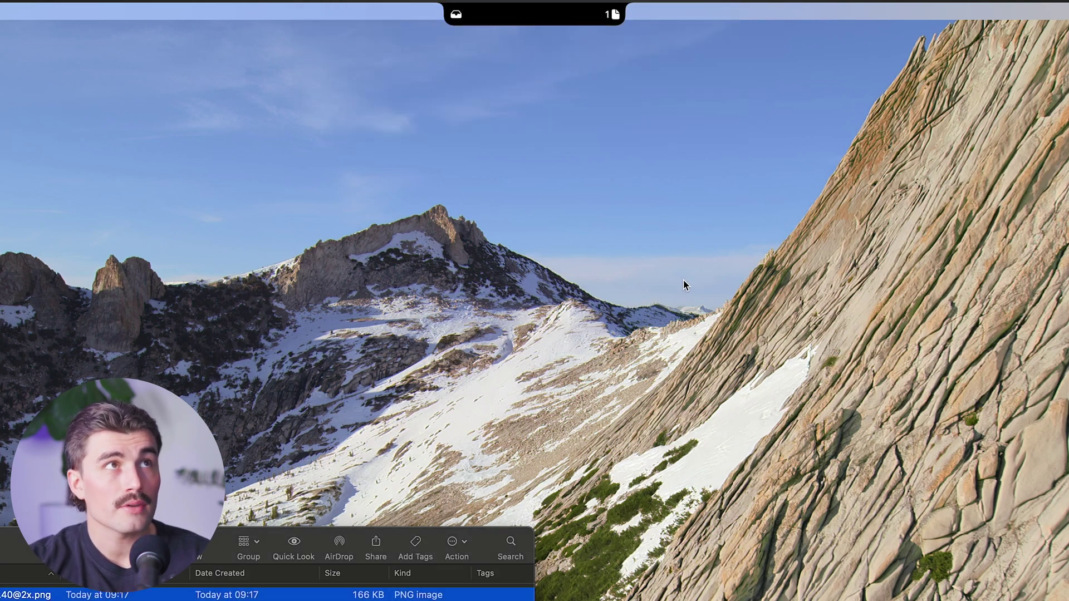
Step: Drag the stored screenshot from the tray back into the Finder folder
mouse_move(609, 22)
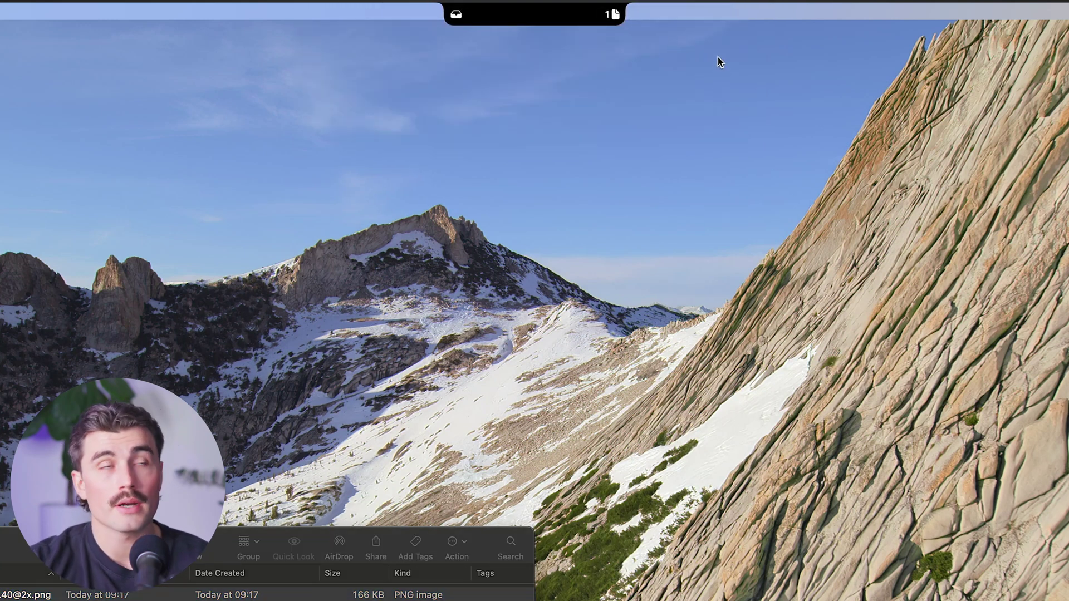
mouse_move(519, 7)
left_click_drag(367, 63, 361, 562)
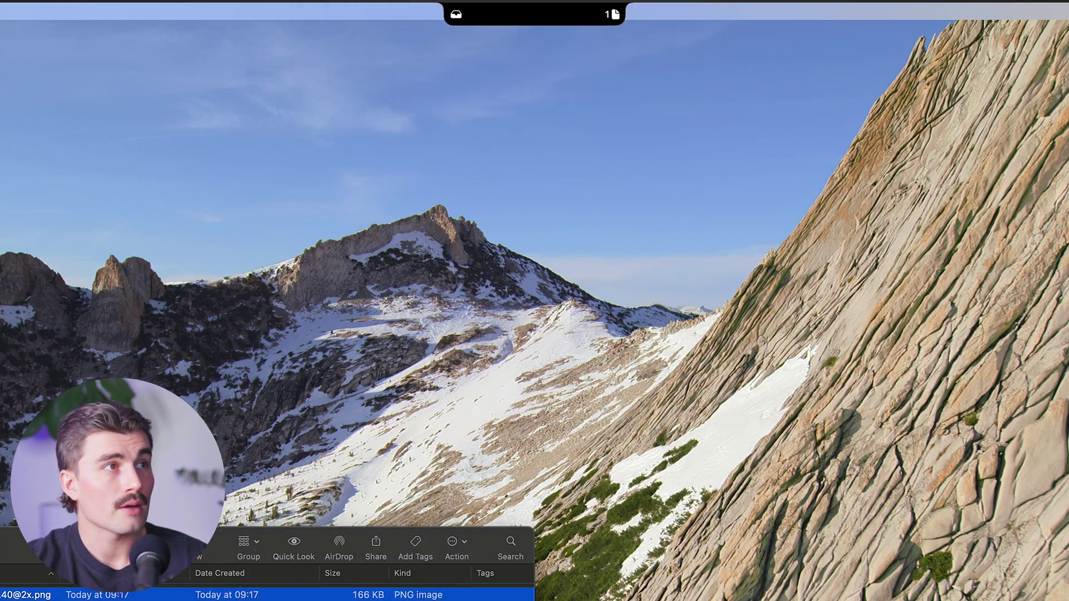
mouse_move(518, 7)
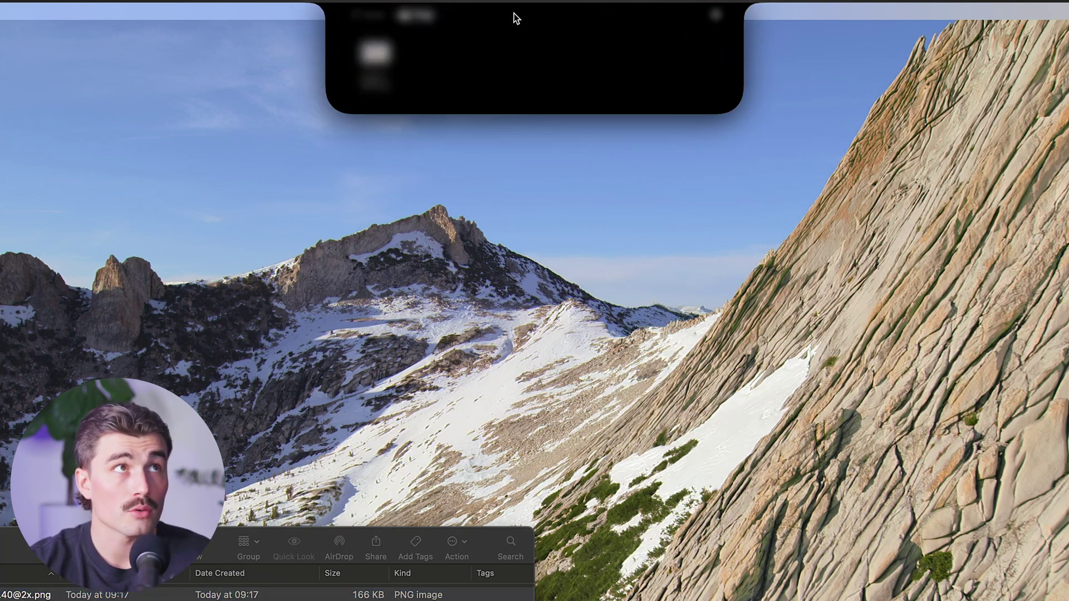
Step: Remove the screenshot from the tray and open NotchNook's settings from the notch
right_click(372, 60)
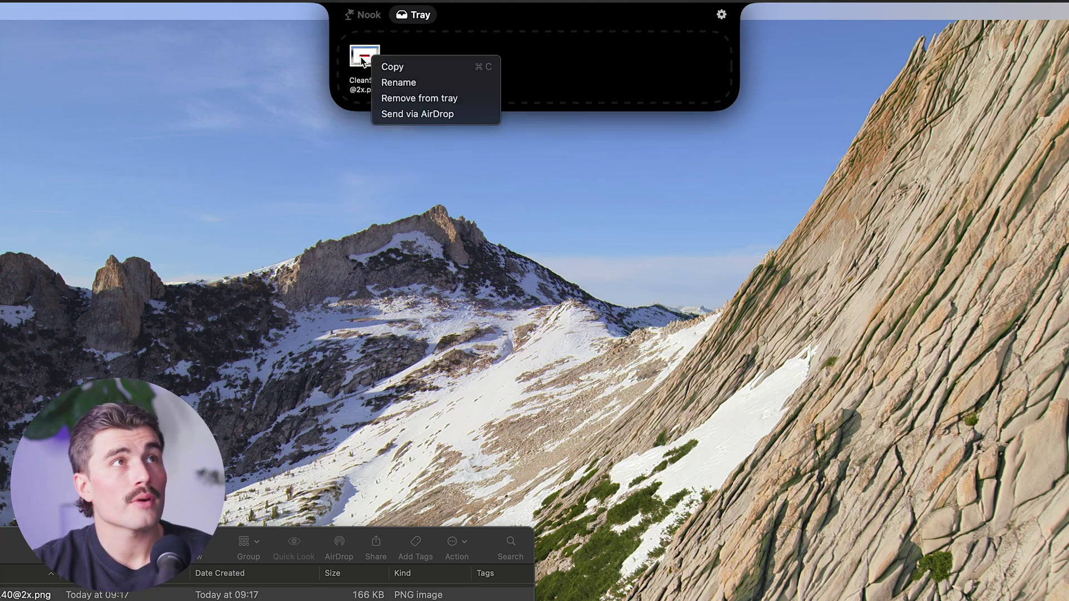
left_click(470, 98)
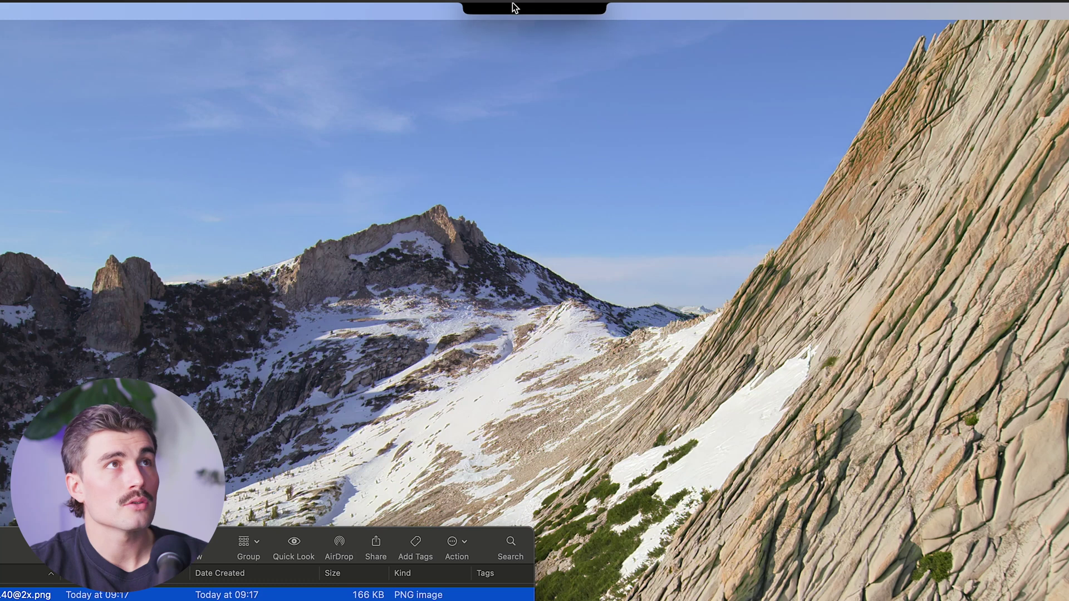
left_click(572, 8)
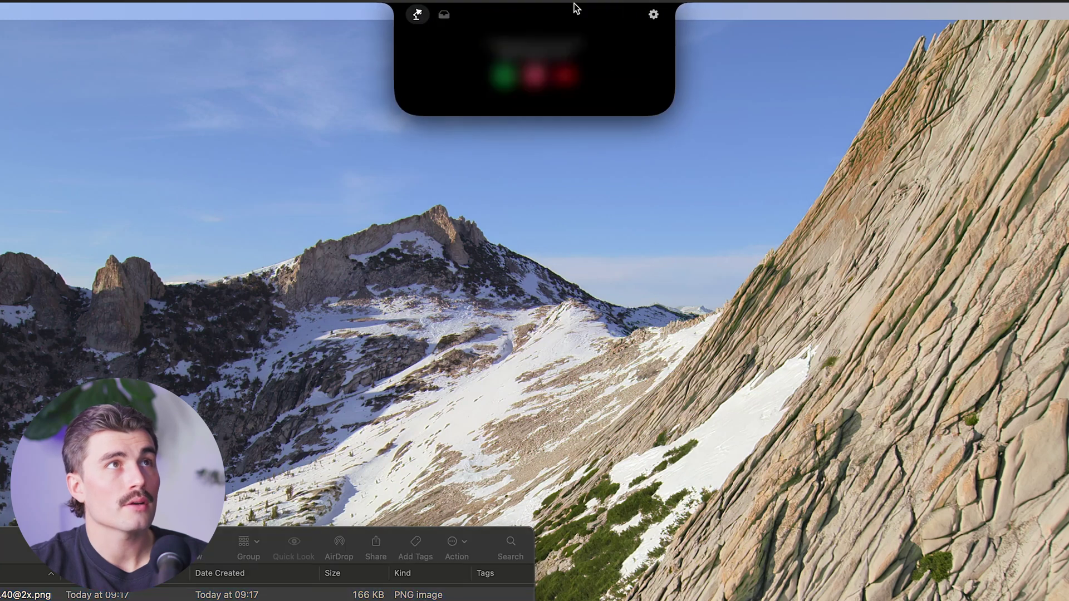
left_click(650, 15)
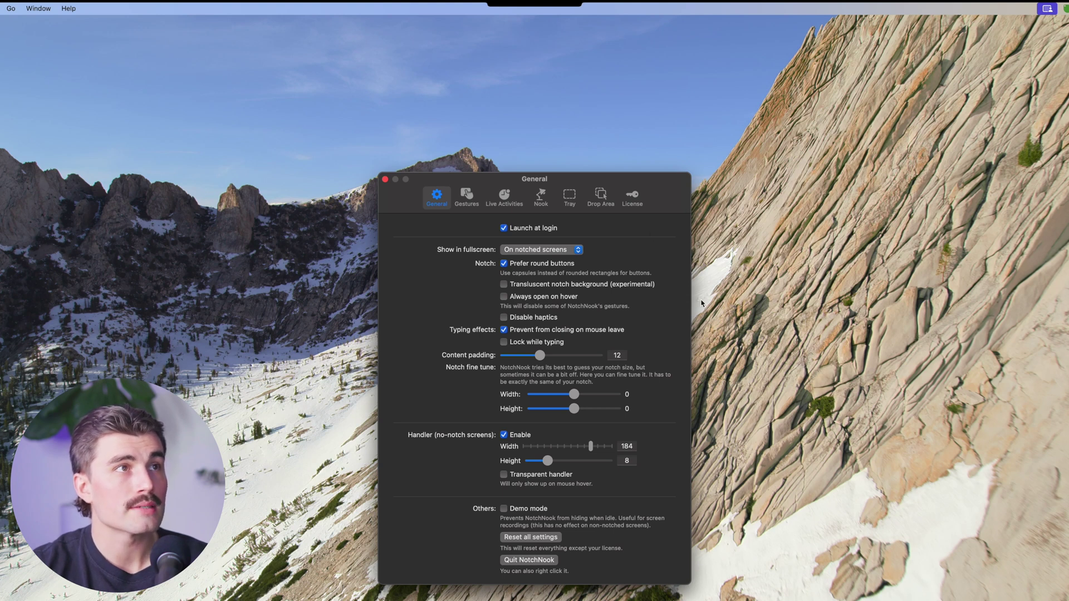
Step: View the Gestures settings, then the Live Activities page
left_click(468, 195)
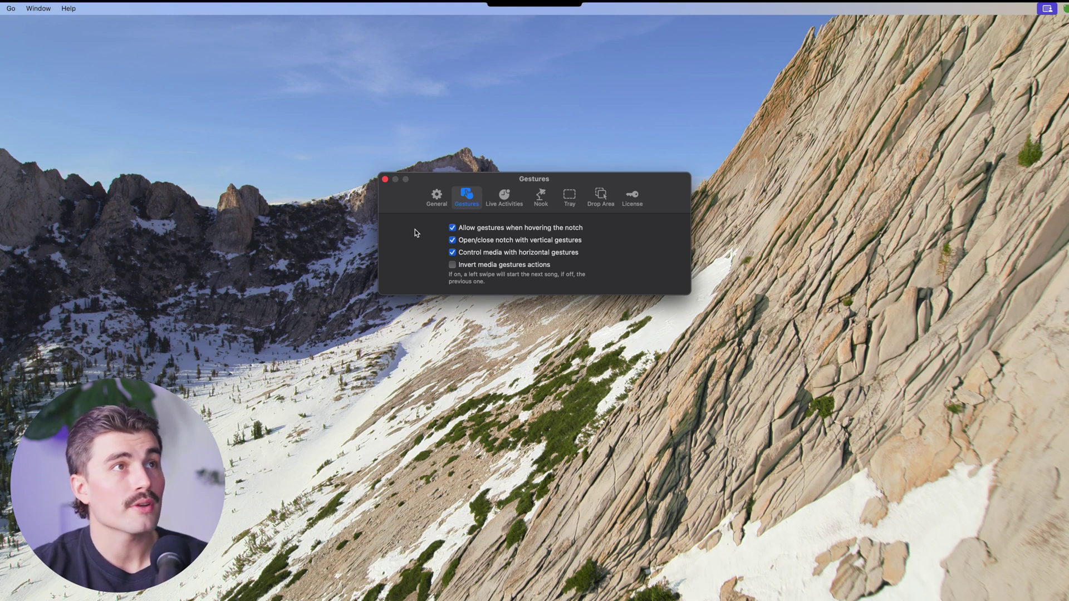
left_click(506, 199)
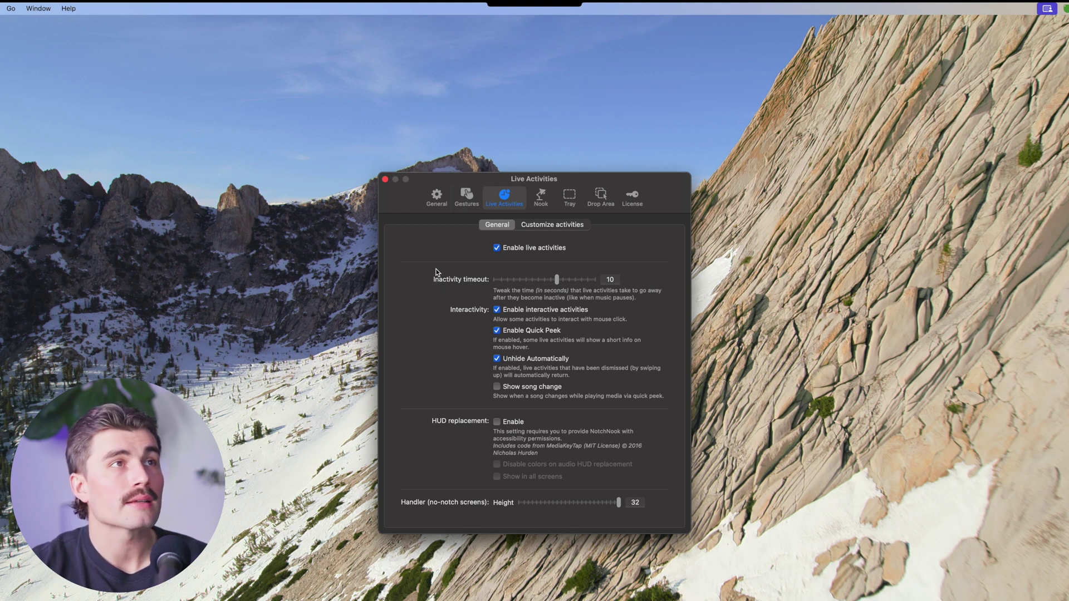
Step: In Customize activities, try Waves, GIF and Vibrating Circle media effects, keeping Audio Spectrograph
left_click(532, 229)
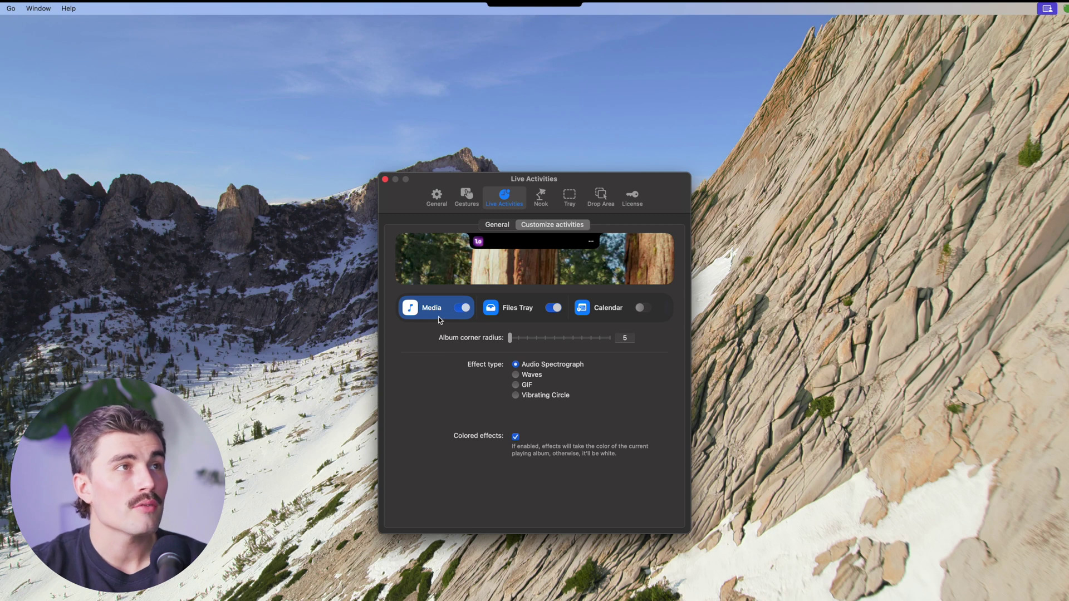
left_click(518, 311)
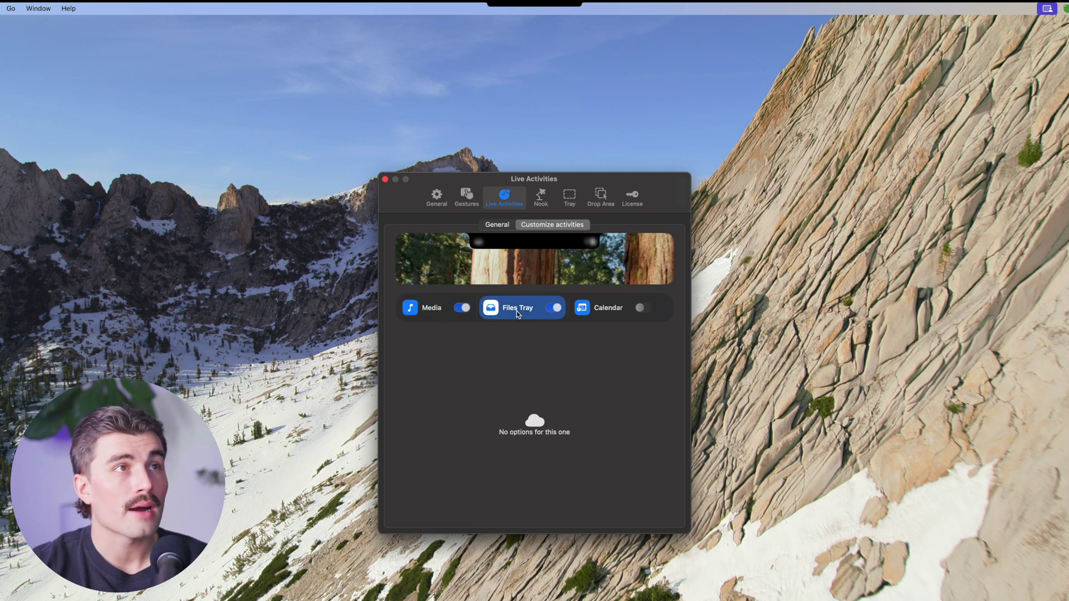
left_click(465, 316)
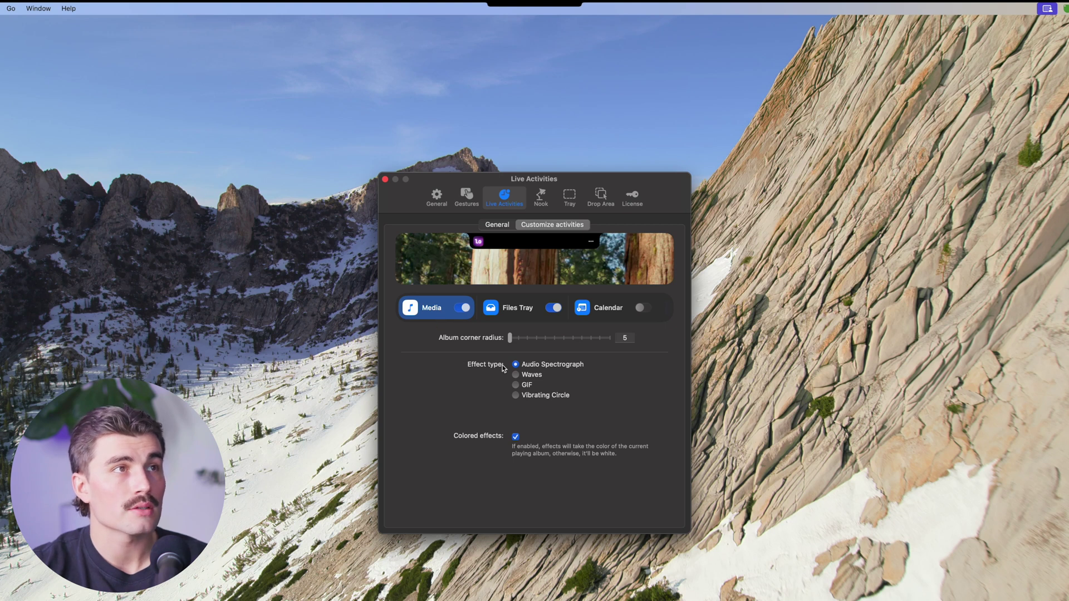
left_click(535, 377)
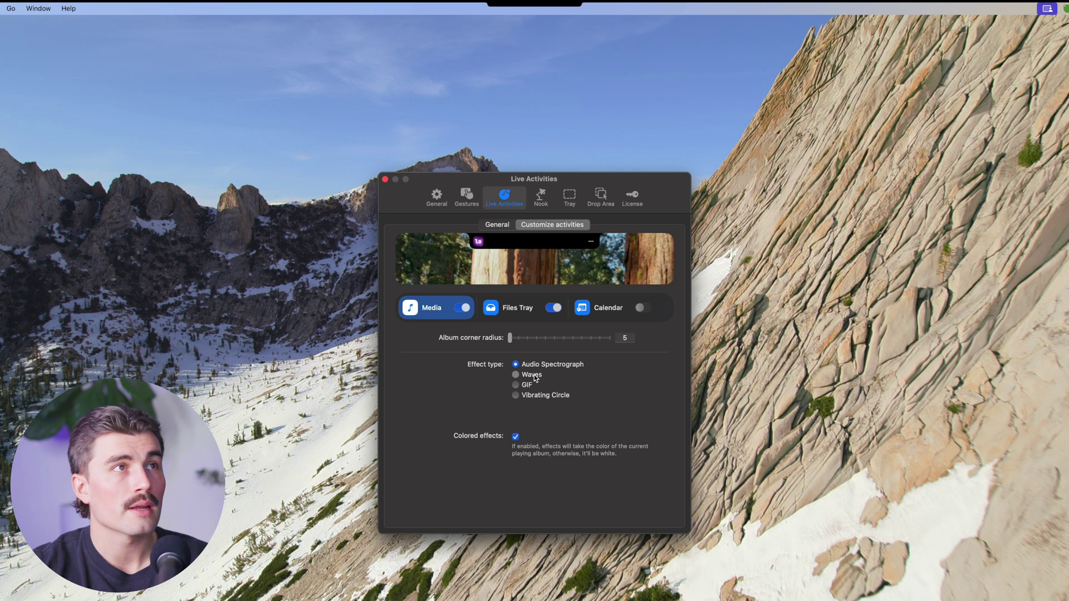
left_click(530, 388)
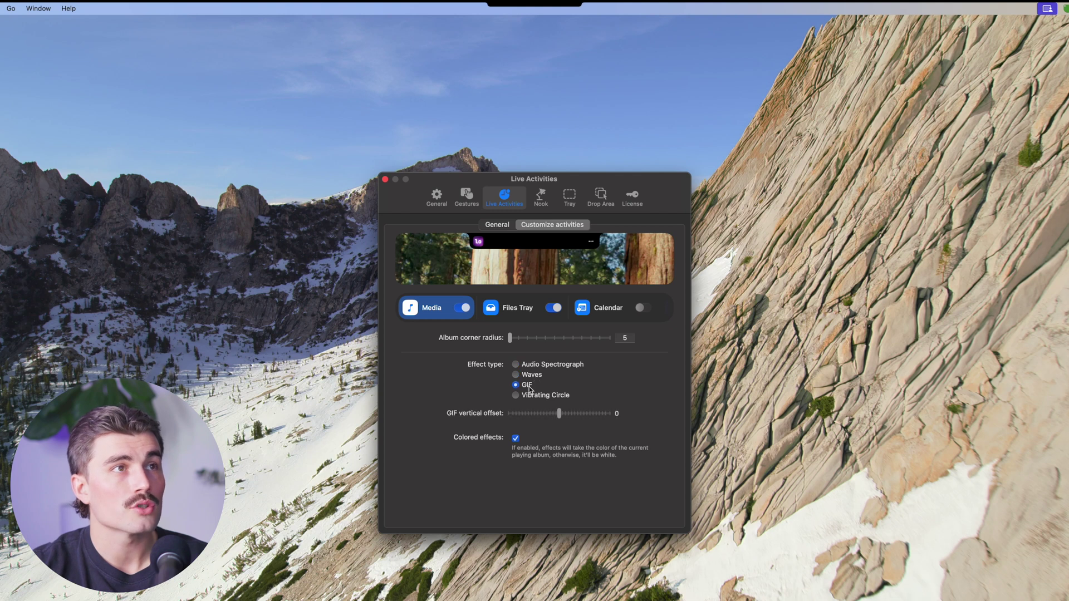
left_click(532, 396)
left_click(516, 365)
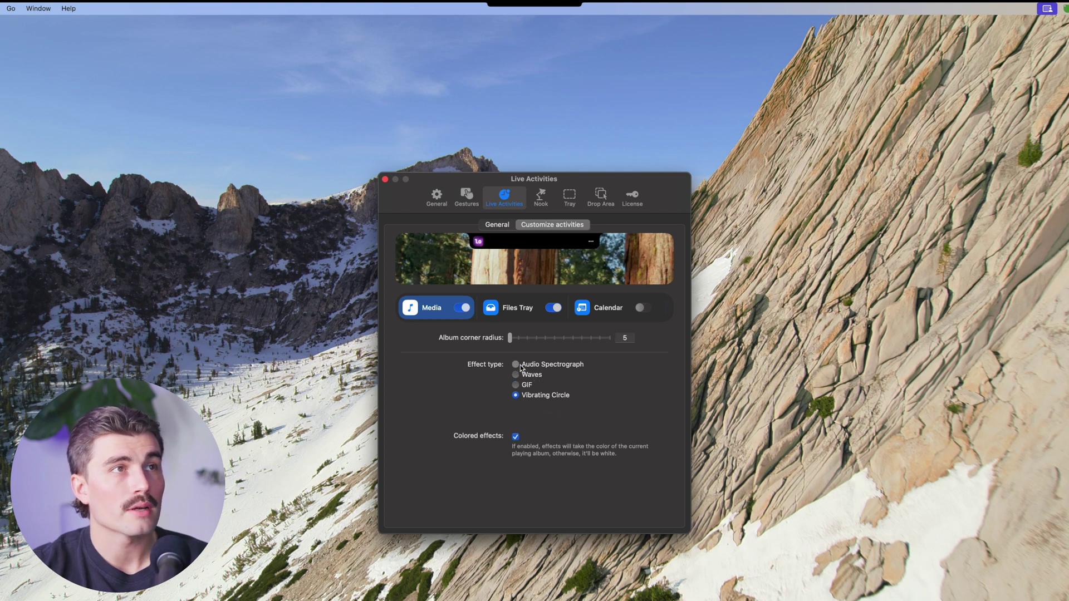
Step: Review the Files Tray, Calendar and New Update activity options, then go to Nook settings
left_click(516, 309)
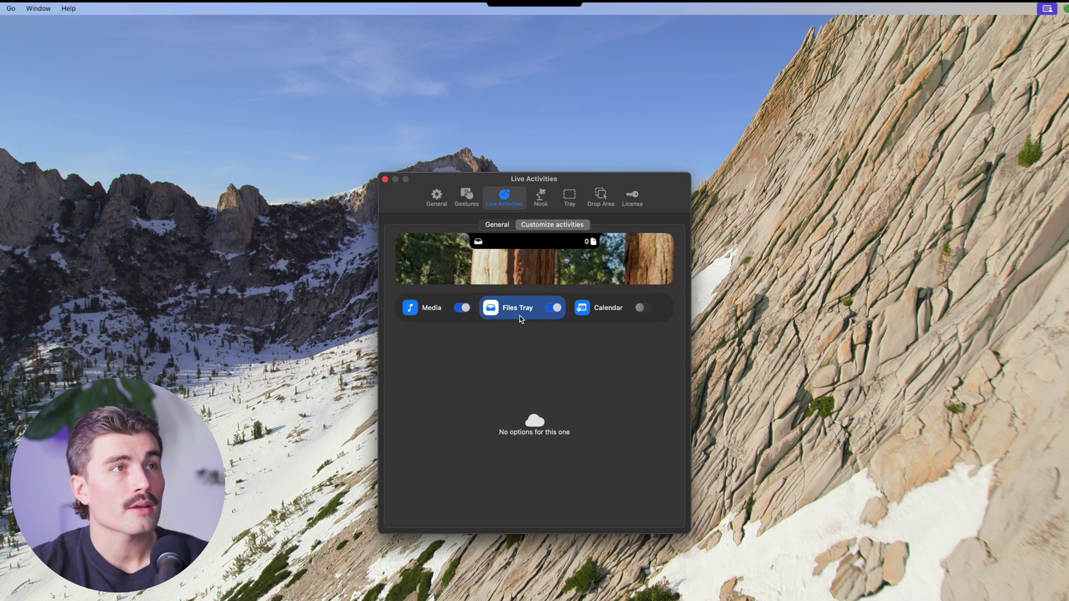
left_click(583, 316)
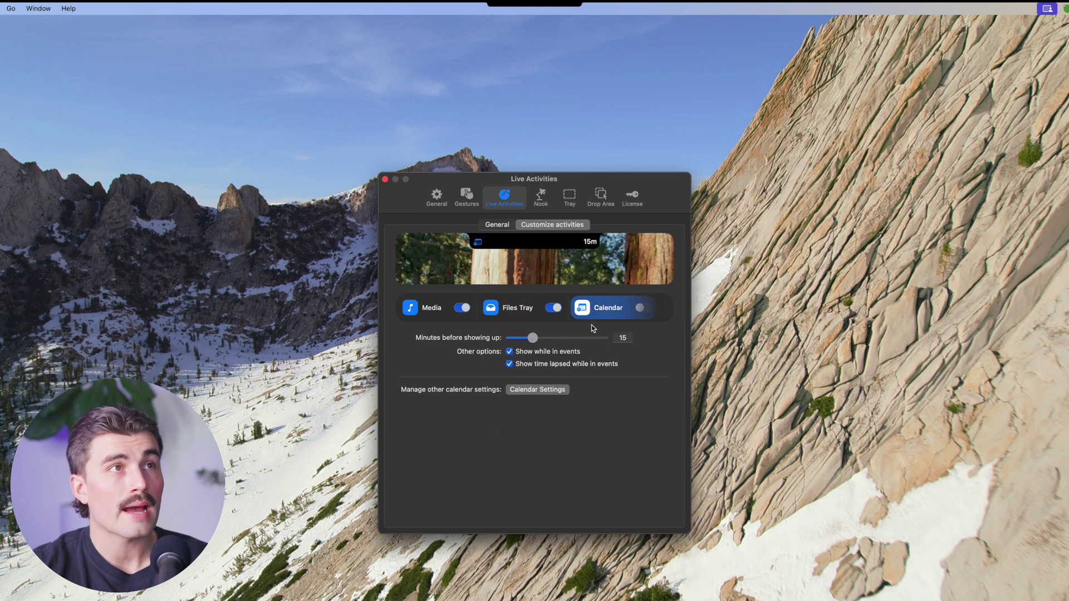
scroll(579, 317, "right", 5)
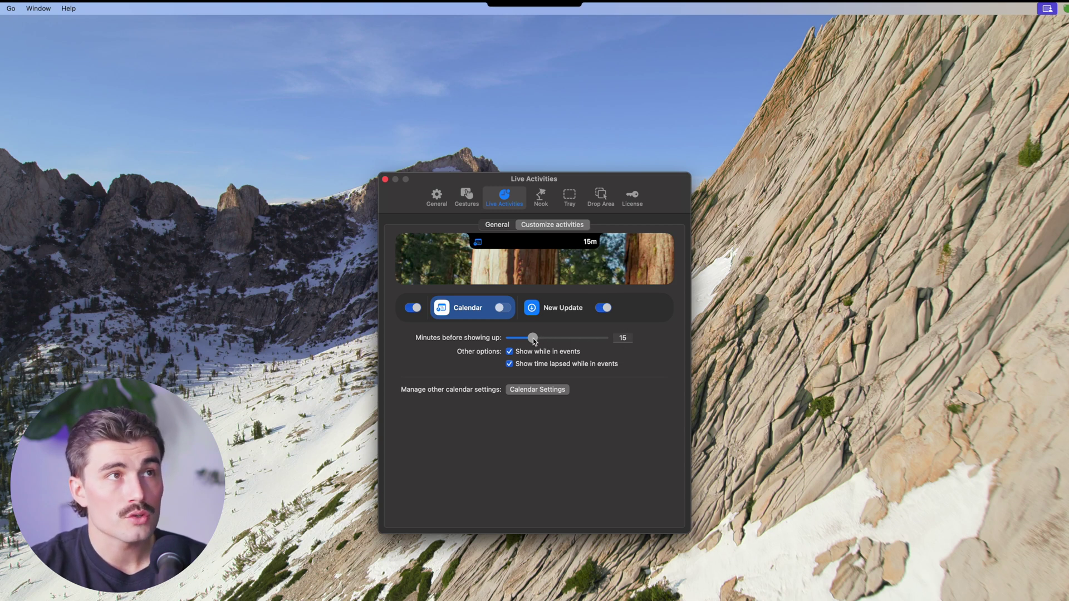
left_click(565, 316)
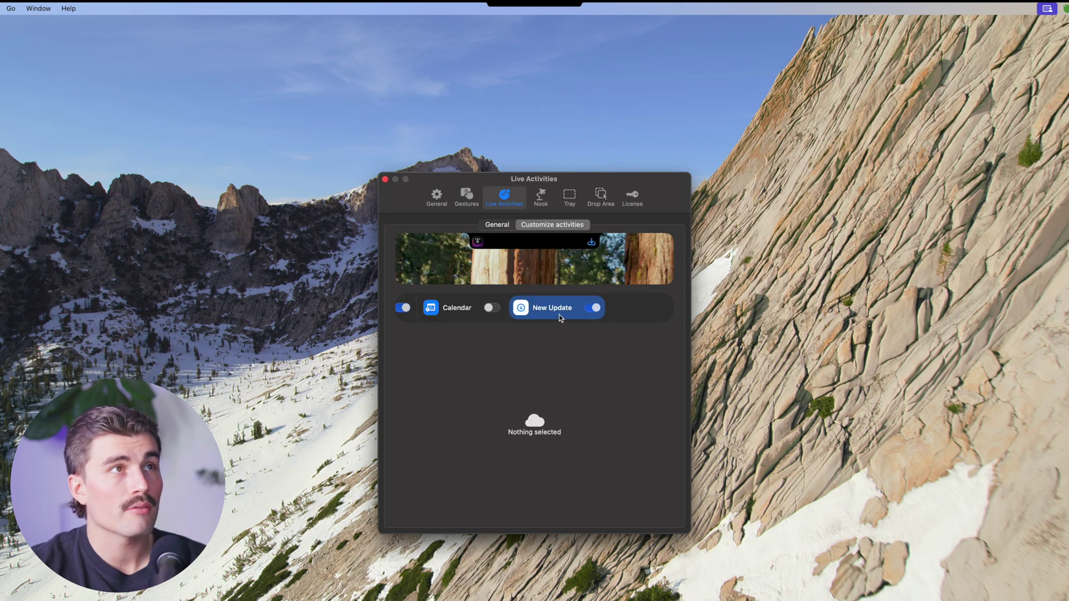
left_click(539, 201)
Step: Open the Nook widget customization and review the Media Player widget's options
left_click(545, 225)
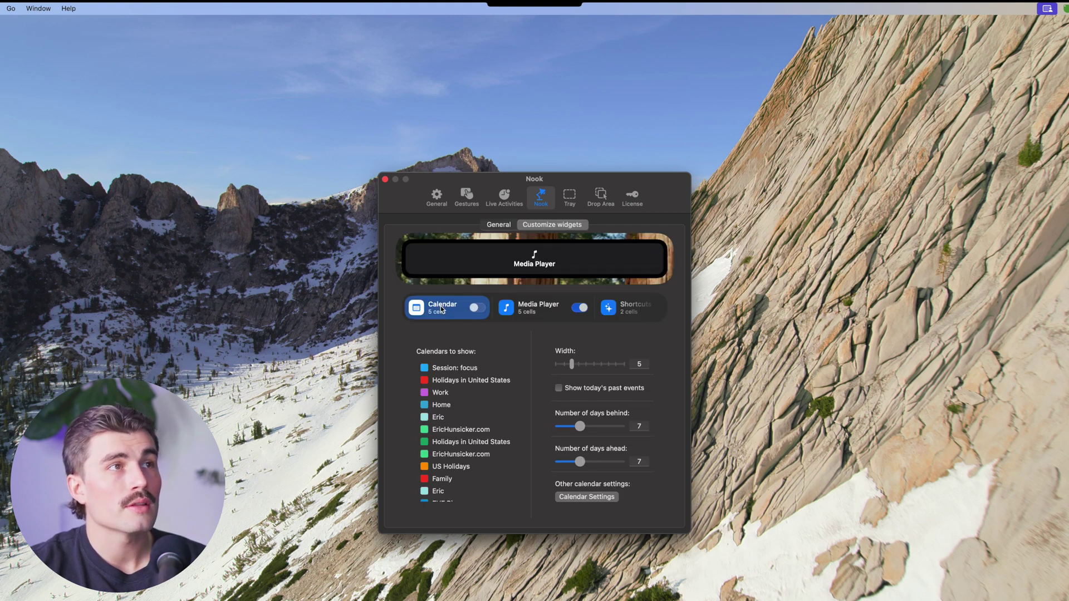
scroll(451, 448, "down", 3)
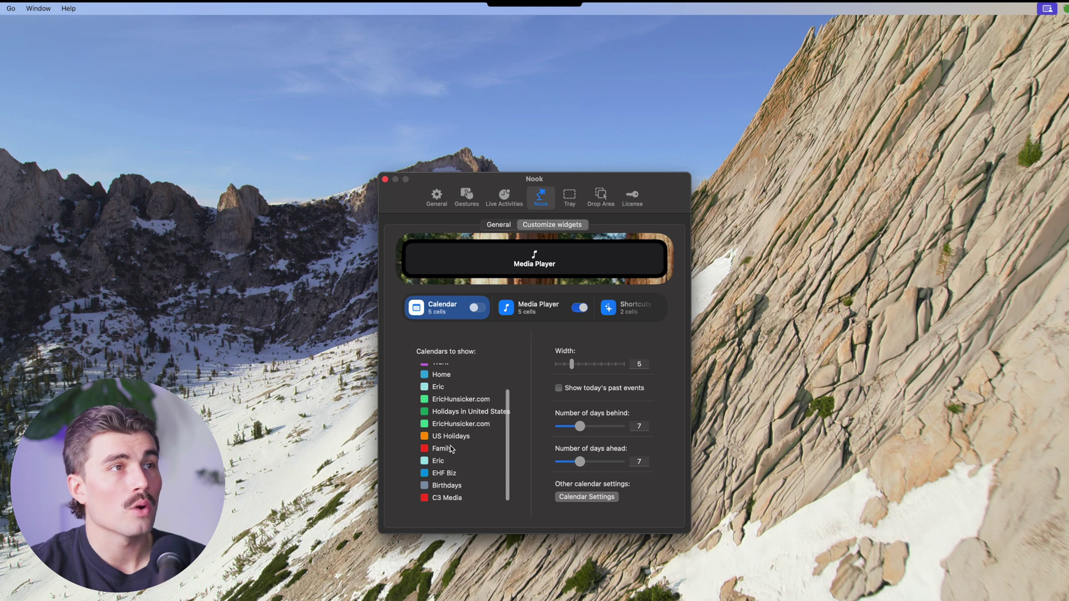
scroll(452, 448, "up", 3)
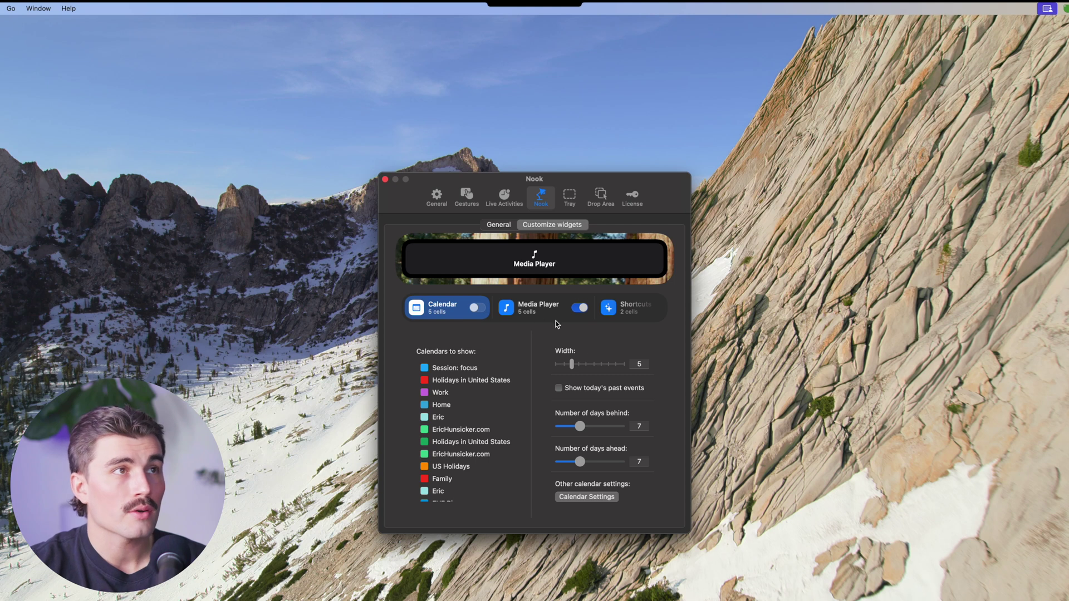
scroll(501, 407, "up", 1)
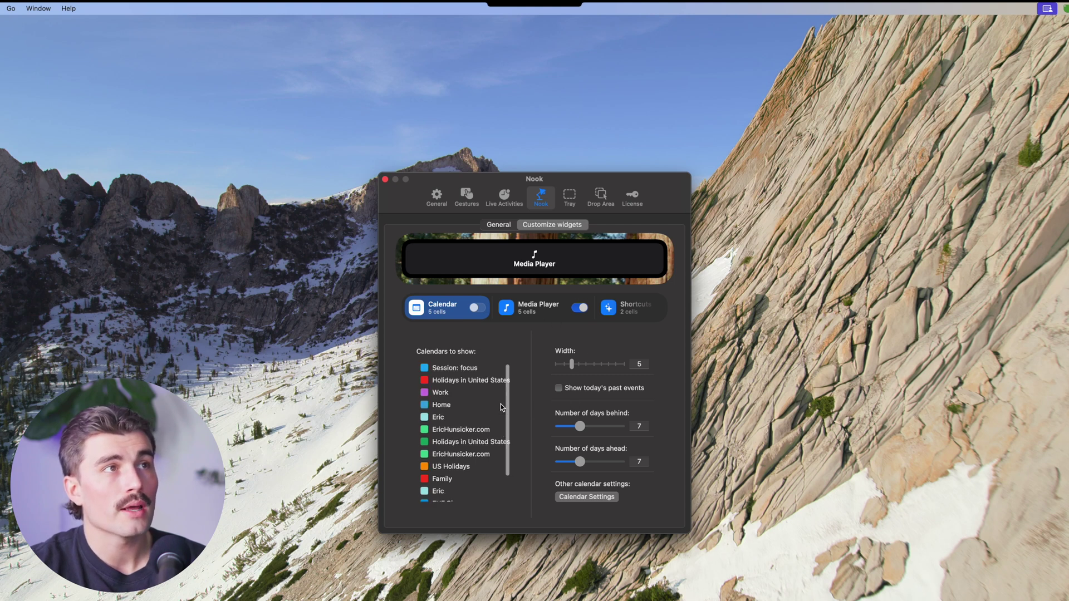
left_click(528, 312)
scroll(423, 307, "right", 3)
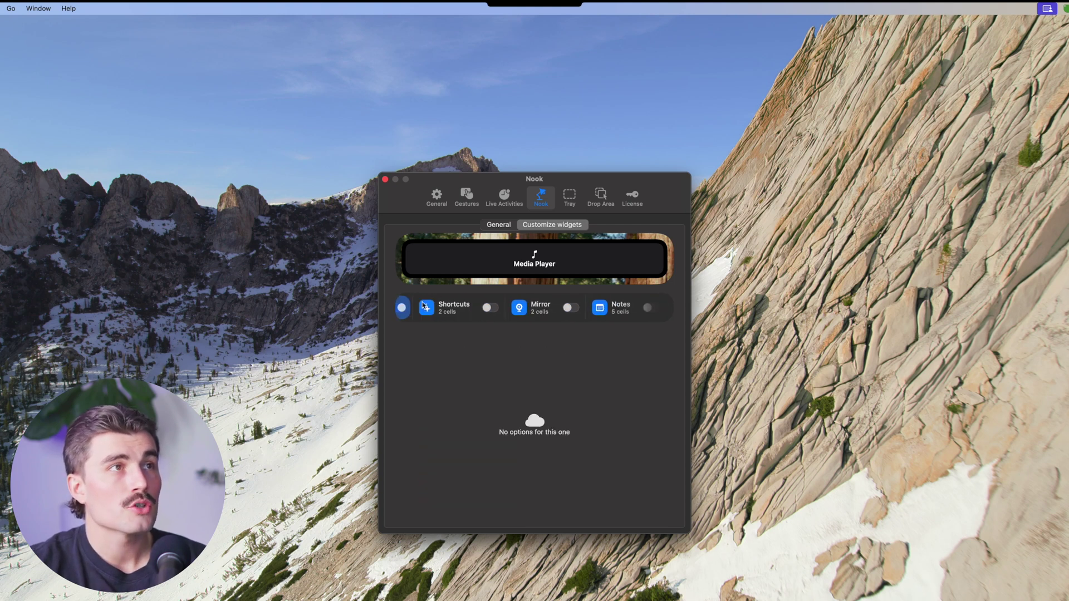
scroll(423, 305, "right", 2)
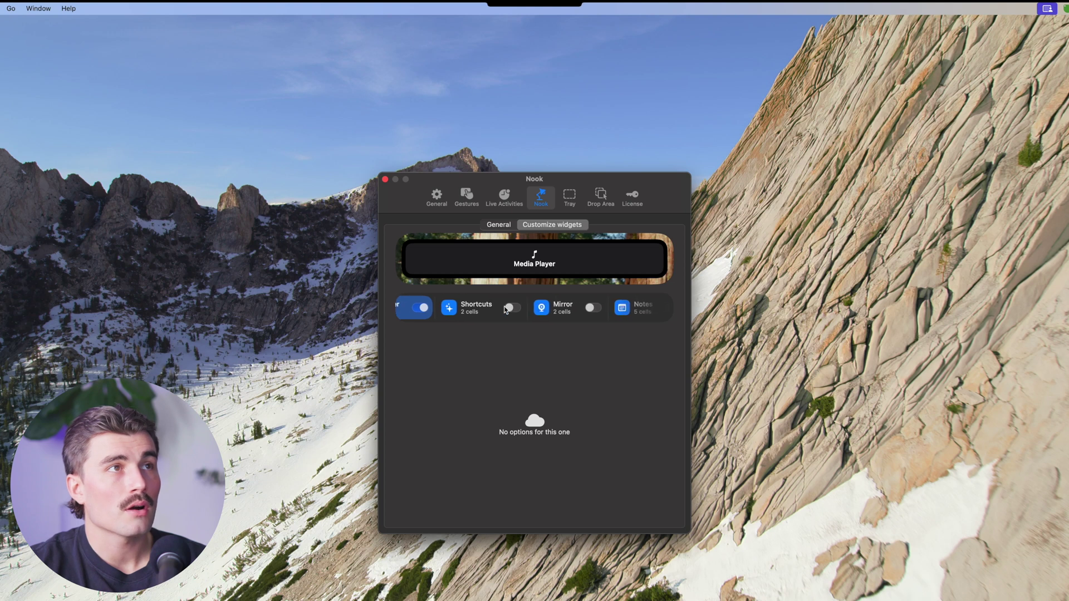
Step: Look over the Shortcuts widget, then set the Mirror widget's camera to Cam Link 4K
left_click(462, 312)
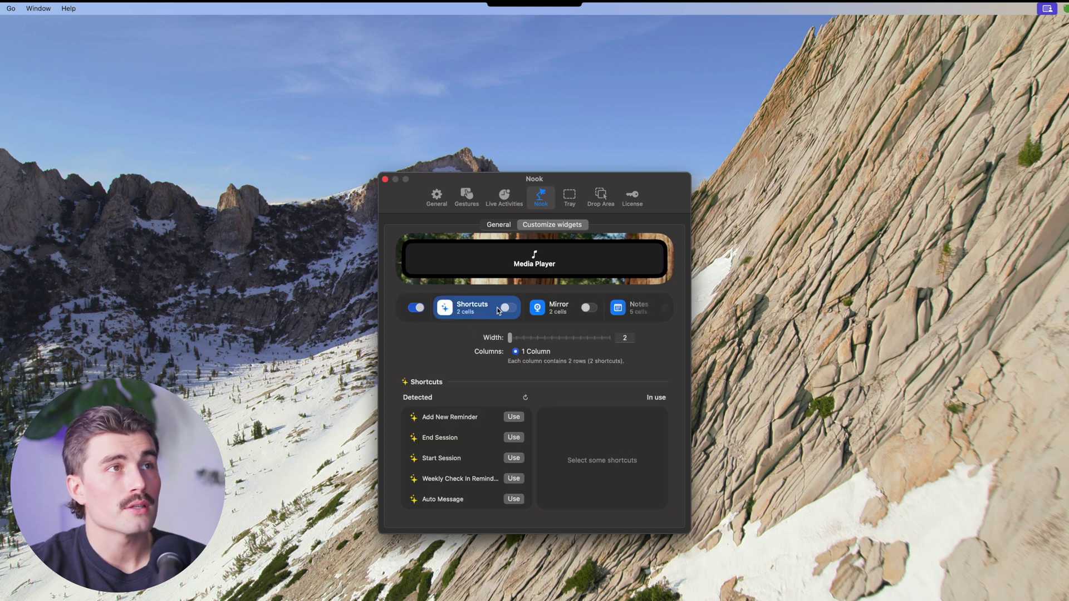
scroll(487, 429, "down", 10)
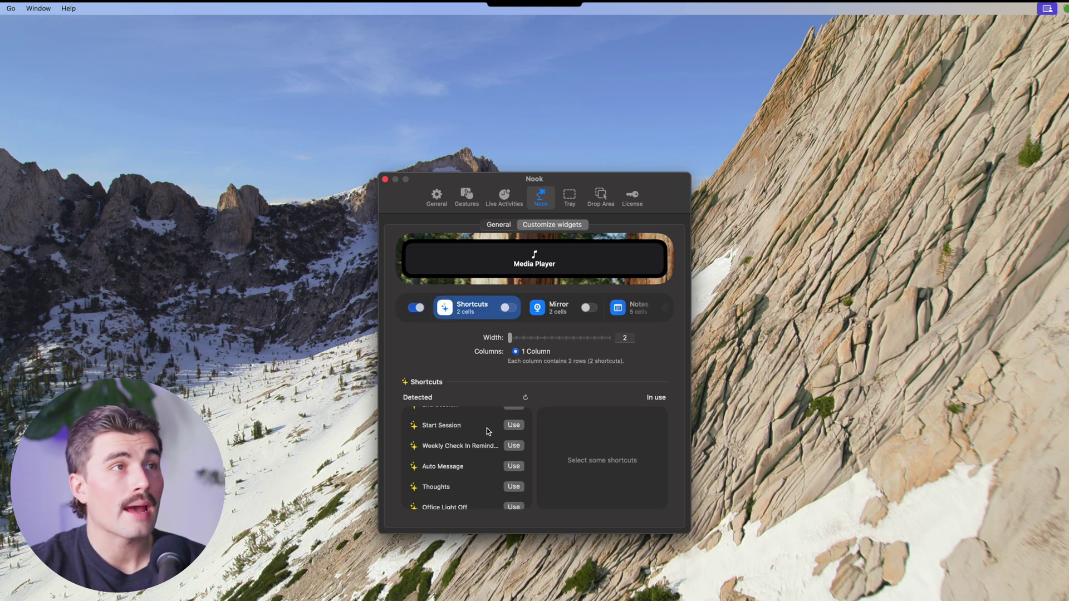
scroll(487, 429, "down", 5)
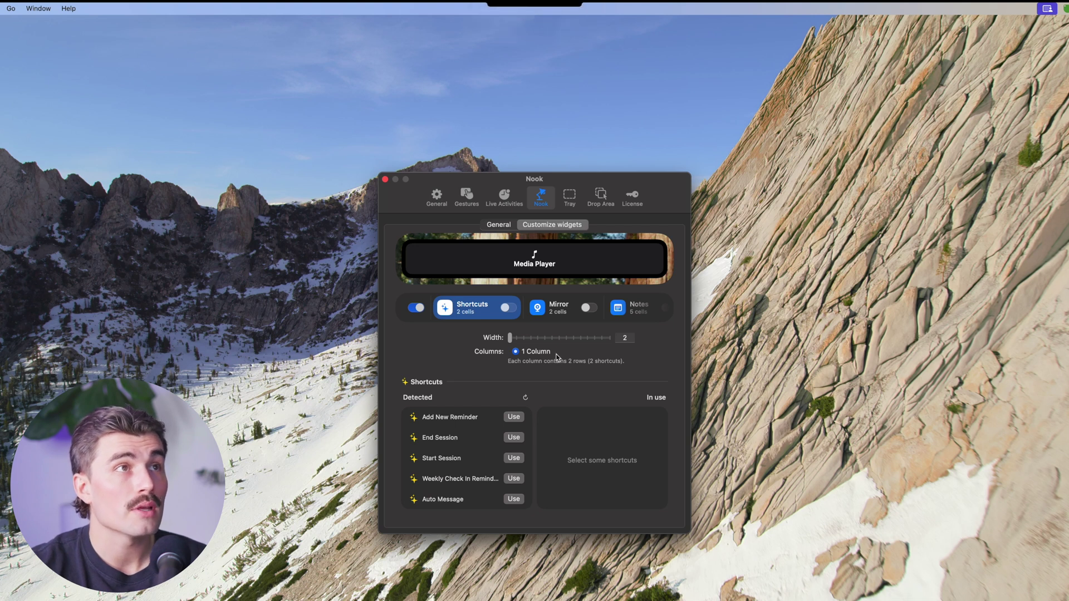
left_click(547, 315)
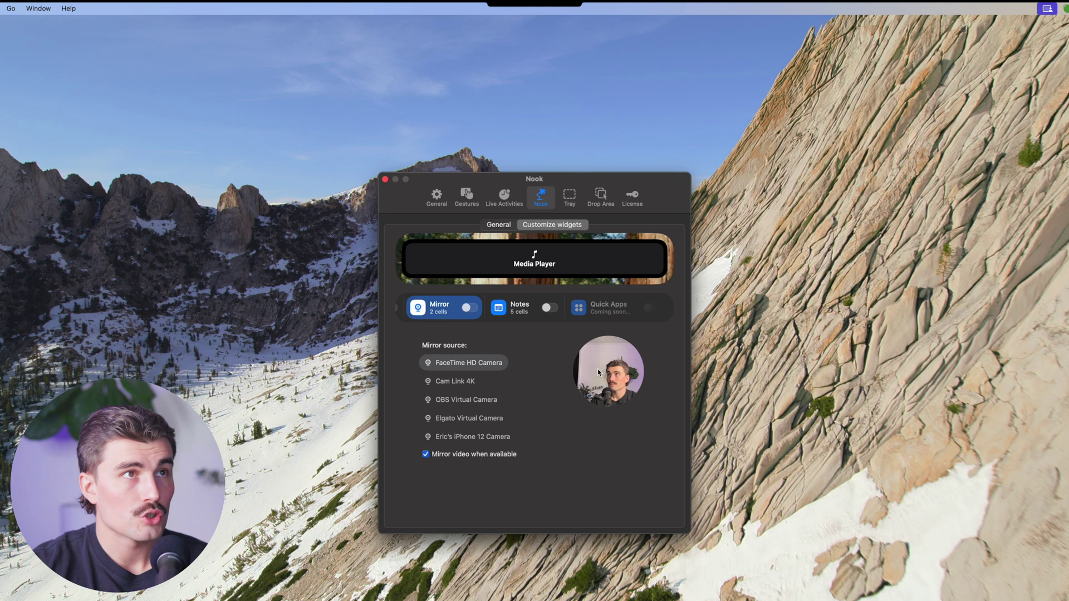
left_click(468, 383)
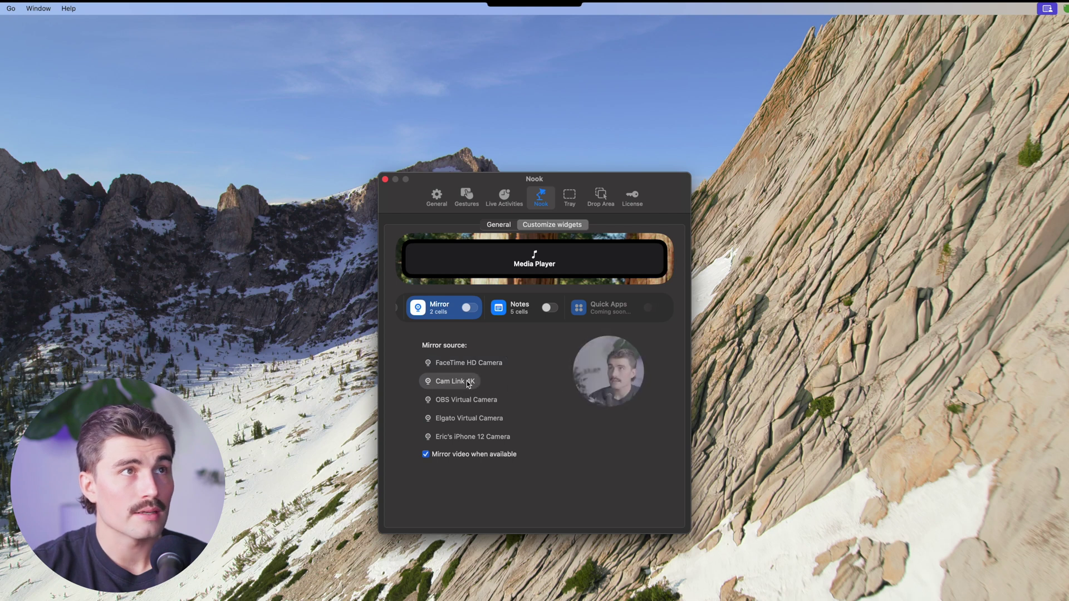
Step: Look over the Notes widget settings, then bring up the Tray page with width 11
left_click(504, 315)
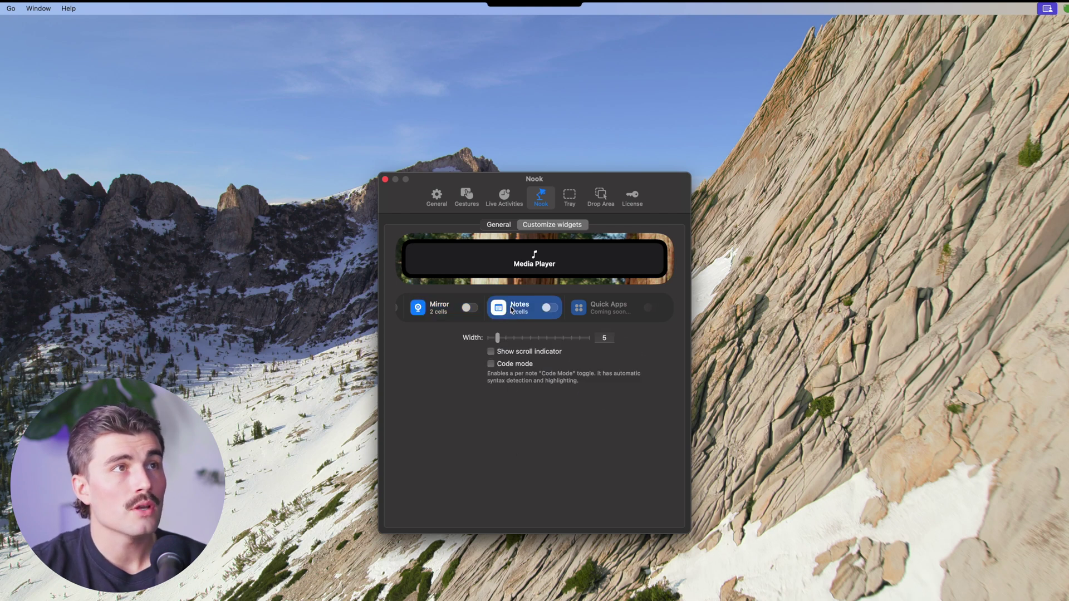
scroll(531, 317, "right", 5)
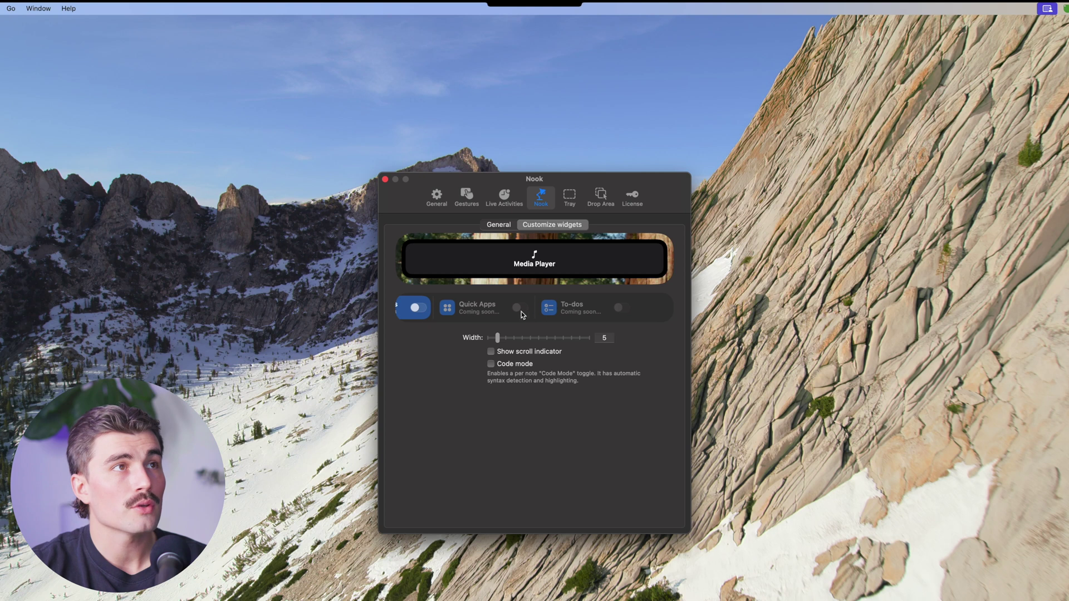
scroll(489, 315, "right", 2)
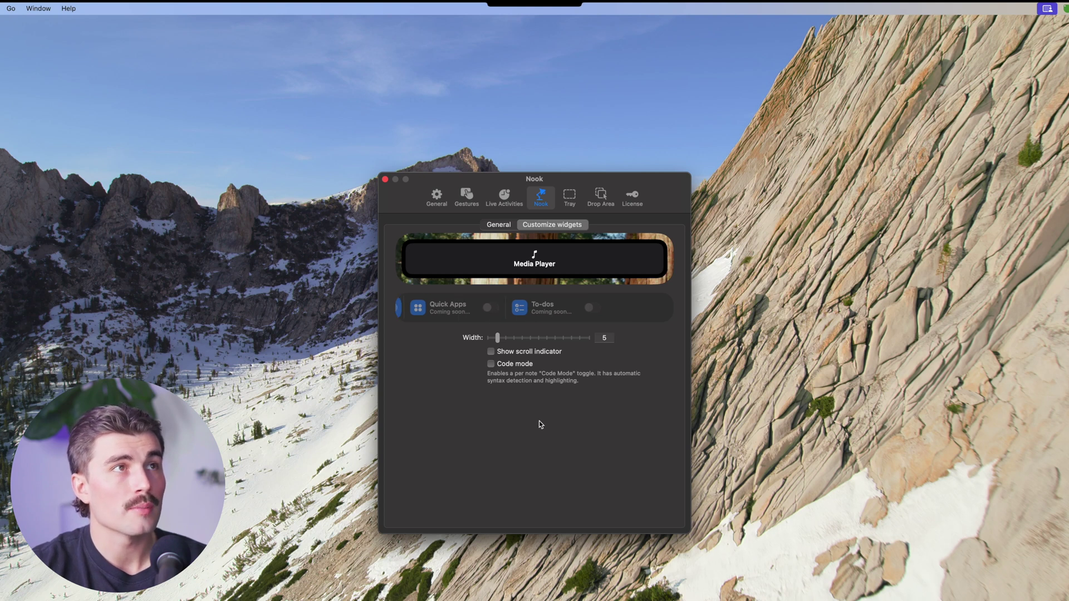
left_click(568, 196)
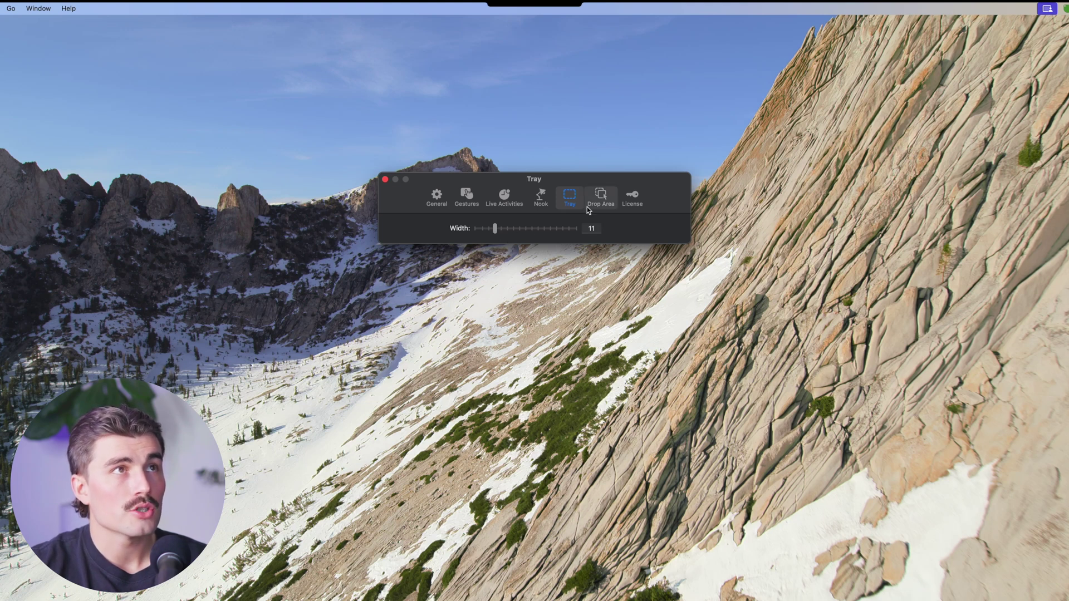
Step: Review the Drop Area page's Customize pipelines and General views, then close the preferences window
left_click(590, 204)
left_click(526, 225)
left_click(511, 225)
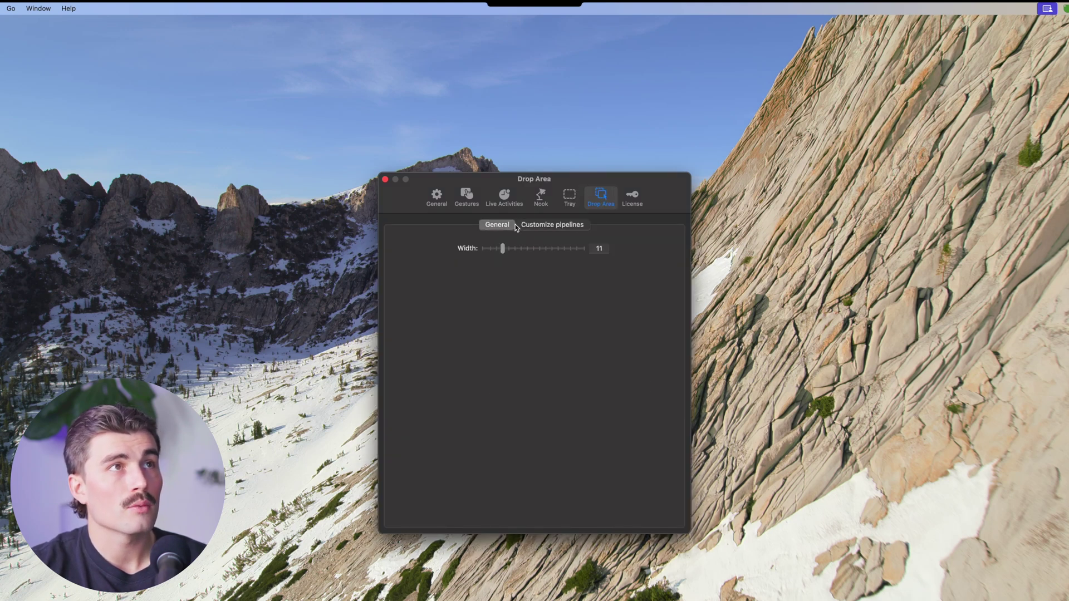
left_click(385, 180)
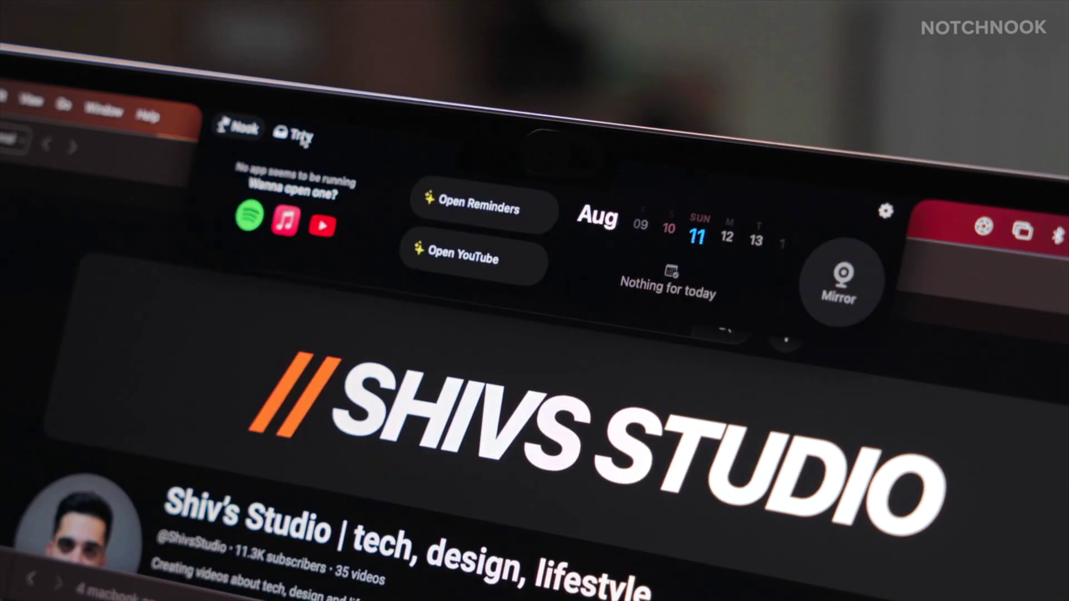
Step: Drop 1.png into the notch's Files Tray and enable Always open on hover
left_click_drag(432, 208, 384, 240)
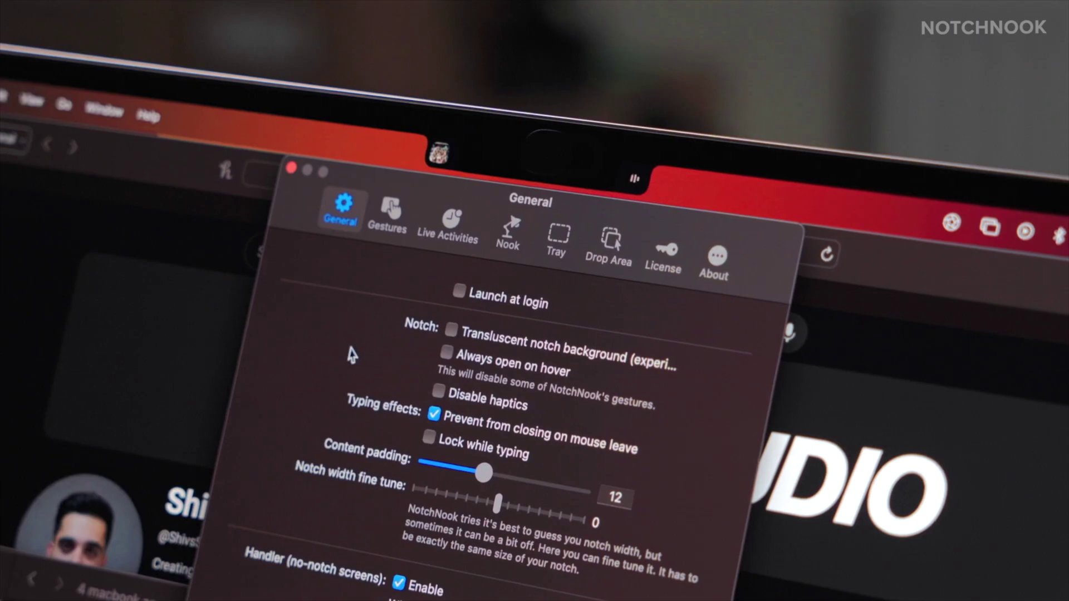
left_click(447, 353)
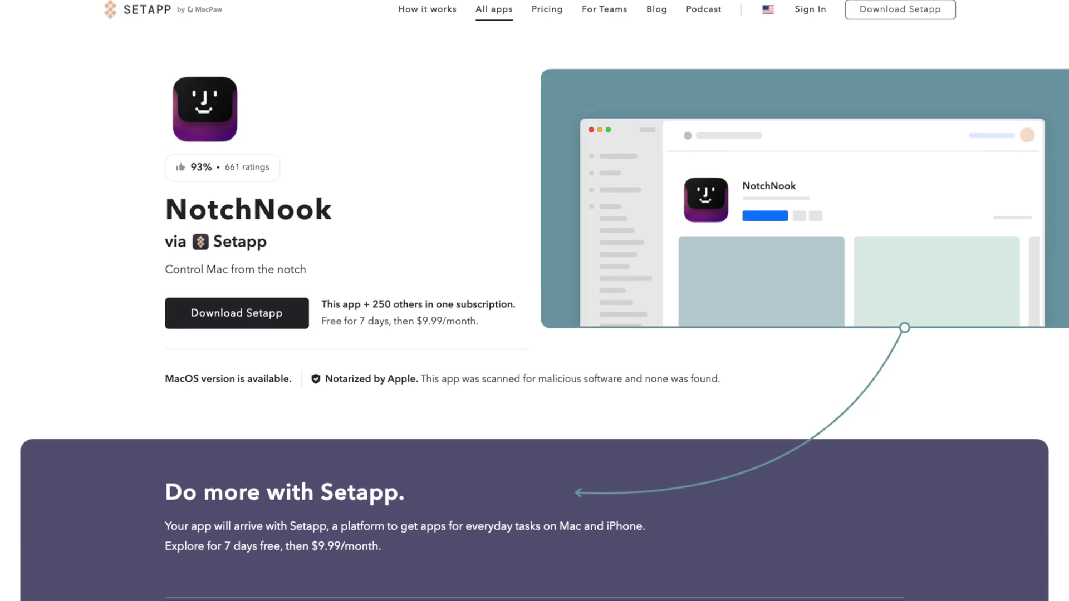
Step: Scroll the Setapp NotchNook page down to Ratings and reviews, showing a 93% rating
scroll(534, 300, "down", 5)
scroll(535, 301, "down", 10)
scroll(534, 300, "down", 3)
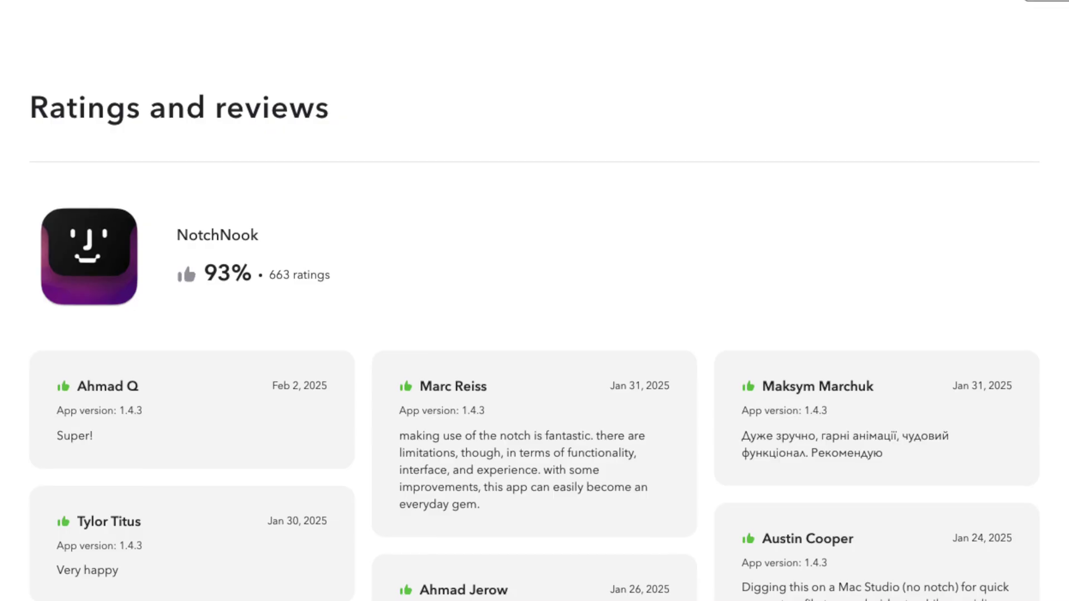
scroll(534, 300, "down", 2)
Step: Scroll further to read more positive user reviews for NotchNook version 1.4.3
scroll(534, 301, "down", 2)
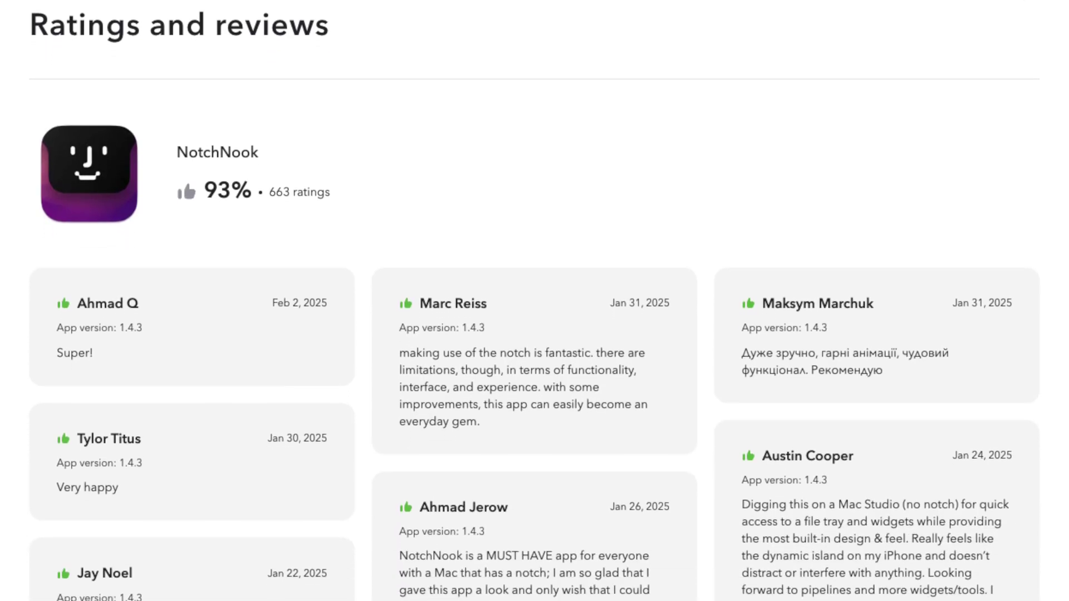
scroll(534, 311, "down", 5)
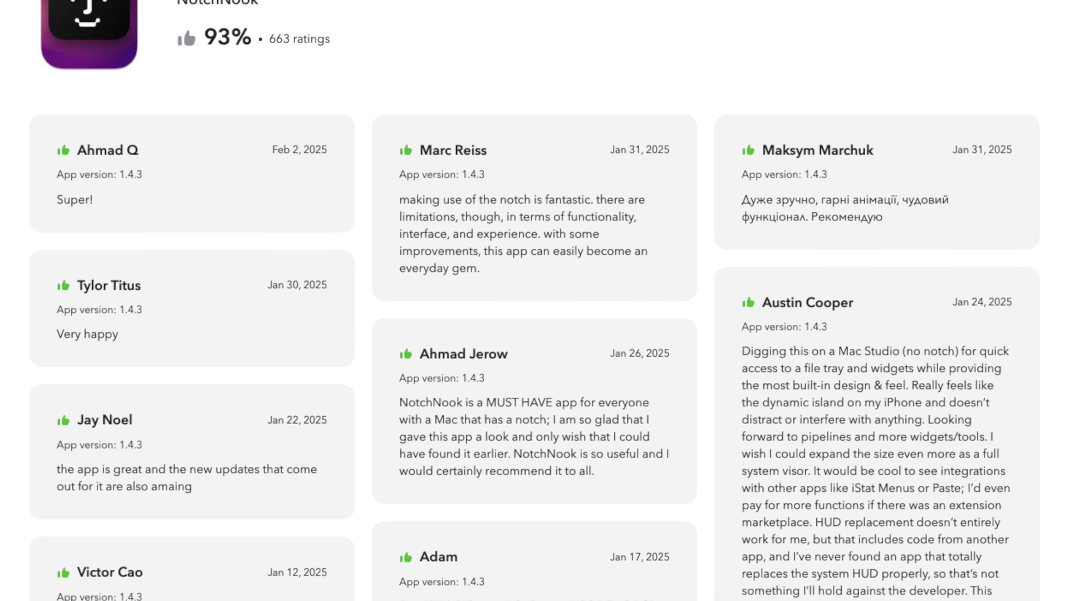